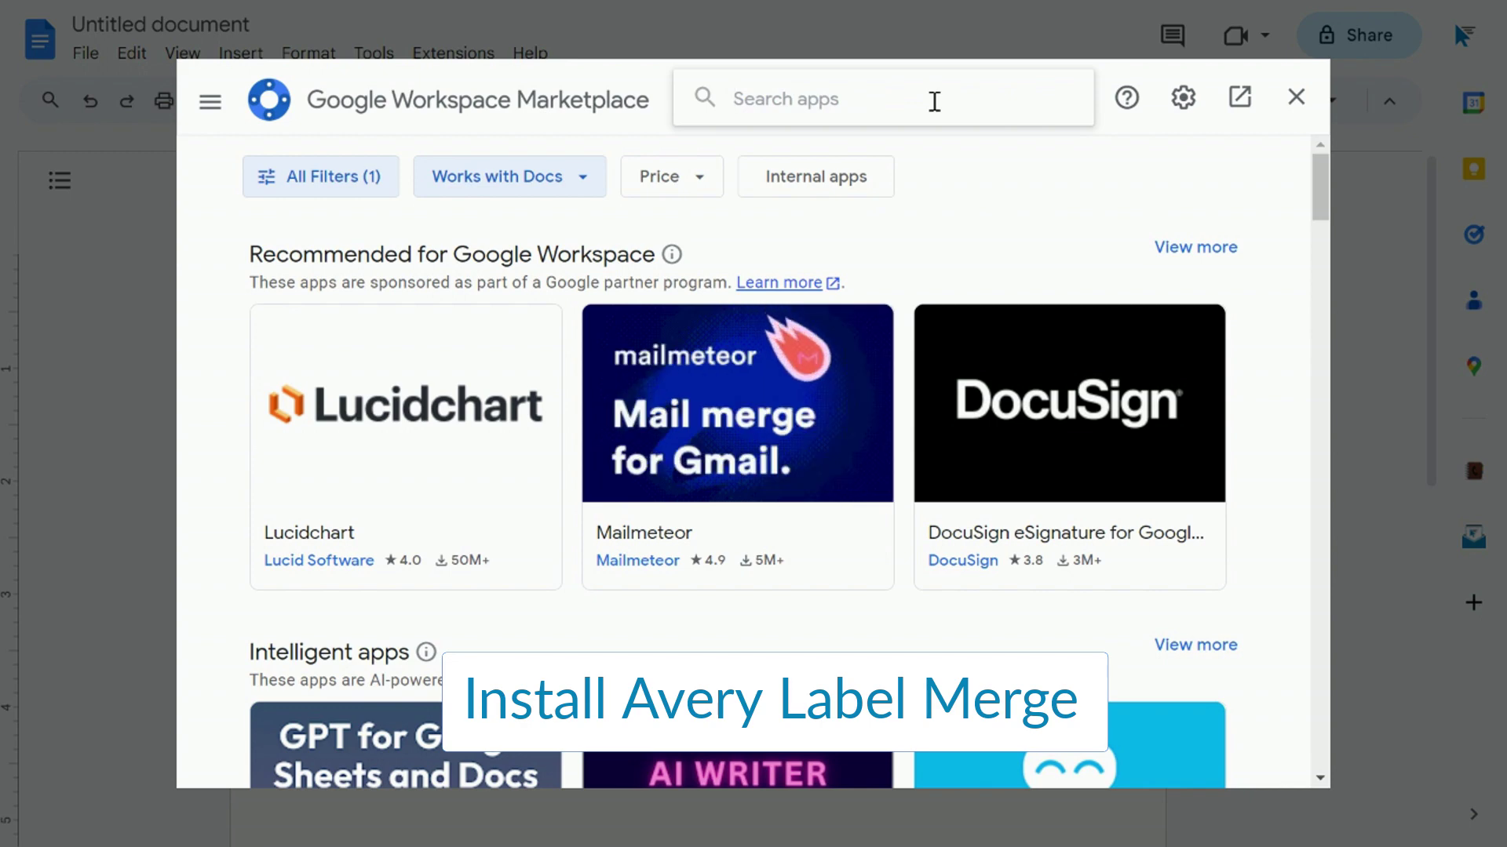
Step: Find the Avery Label Merge add-on in the Google Workspace Marketplace and install it, agreeing to continue with the permission request
type("Avery Label Merge")
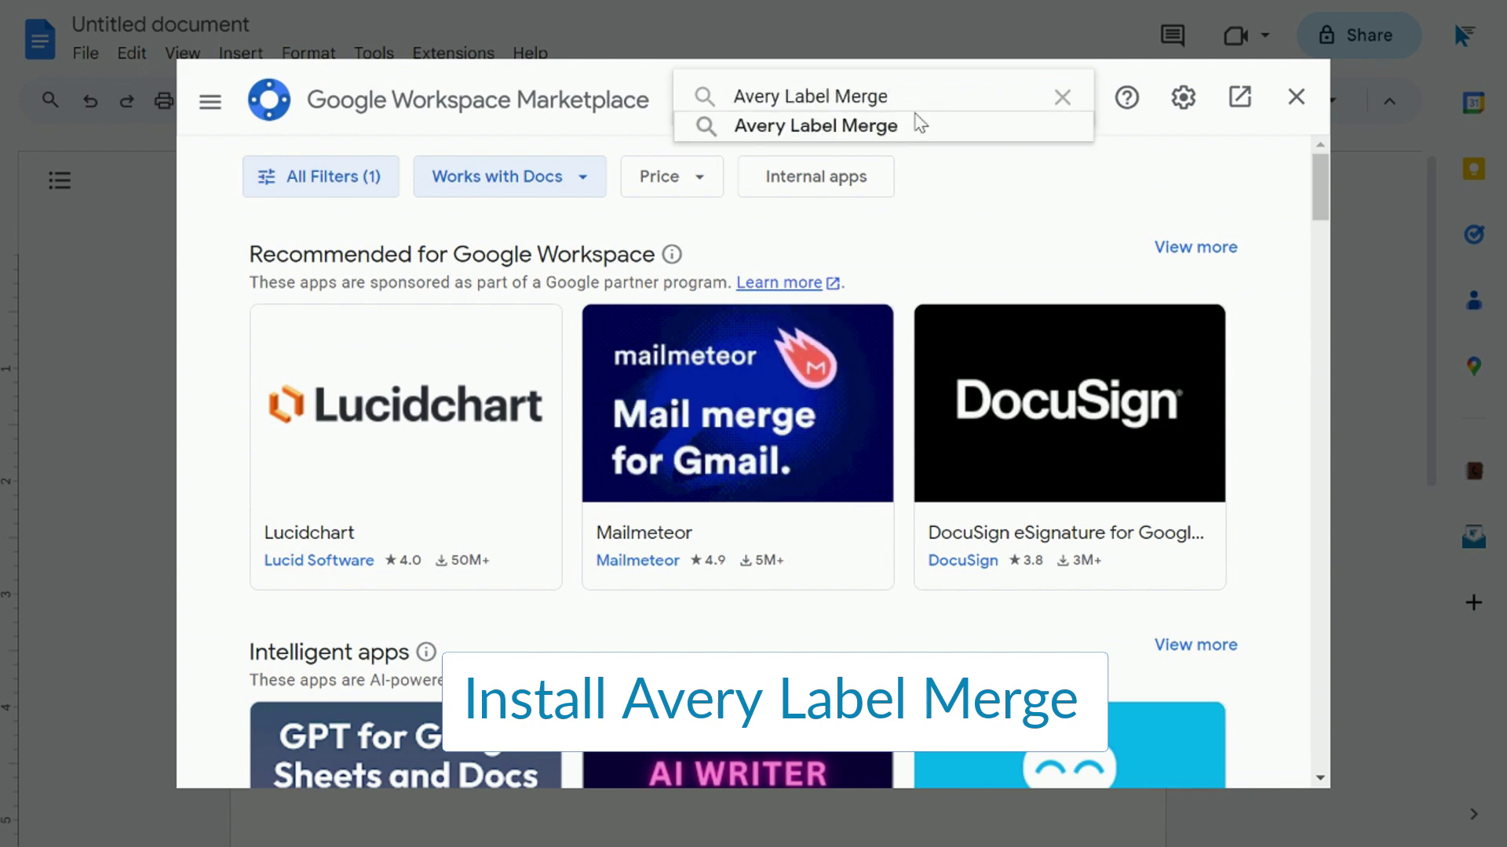
left_click(910, 127)
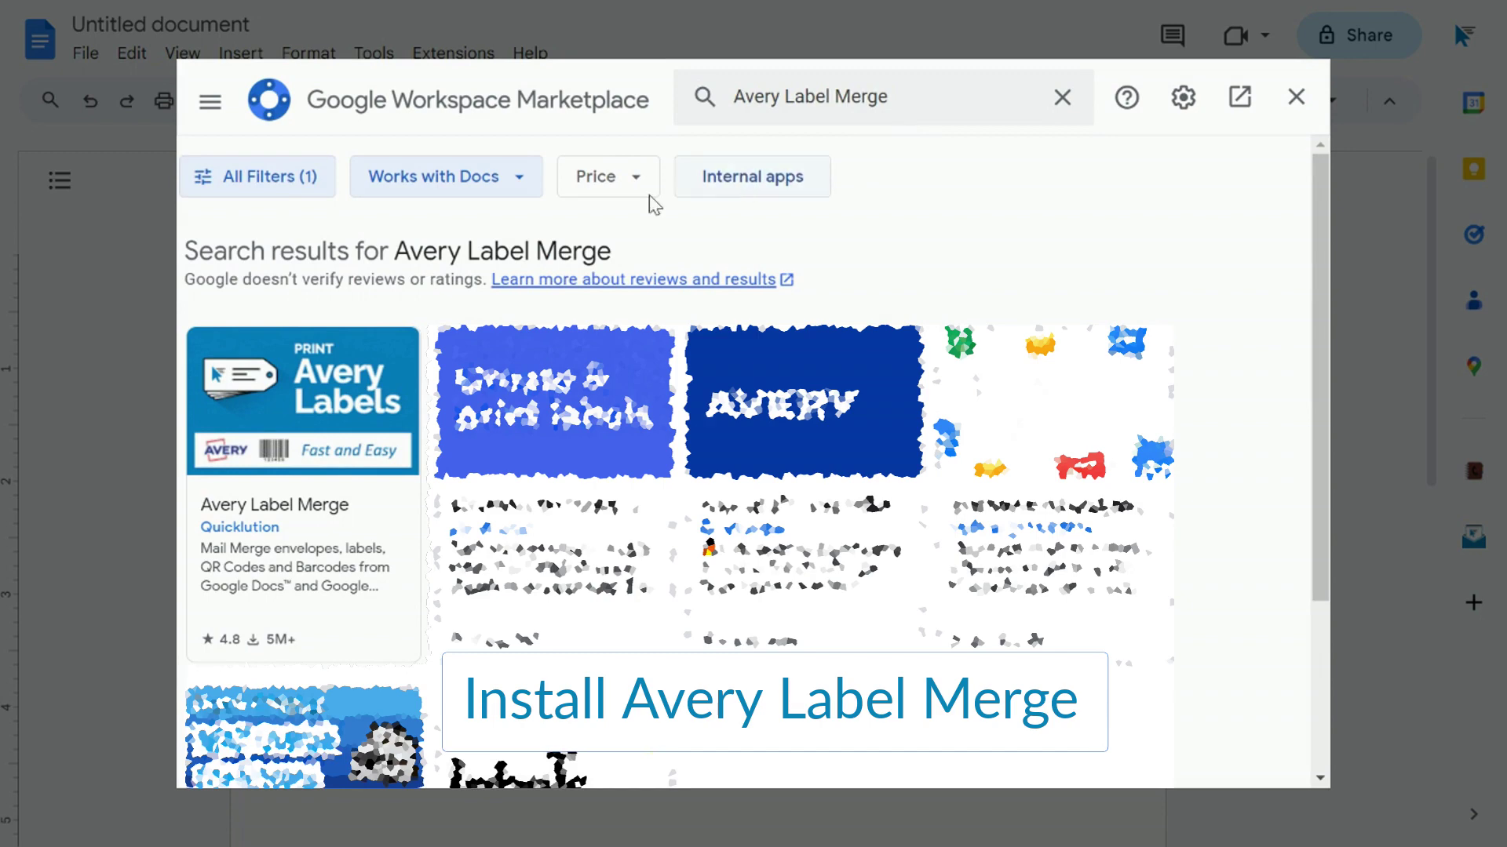
left_click(390, 365)
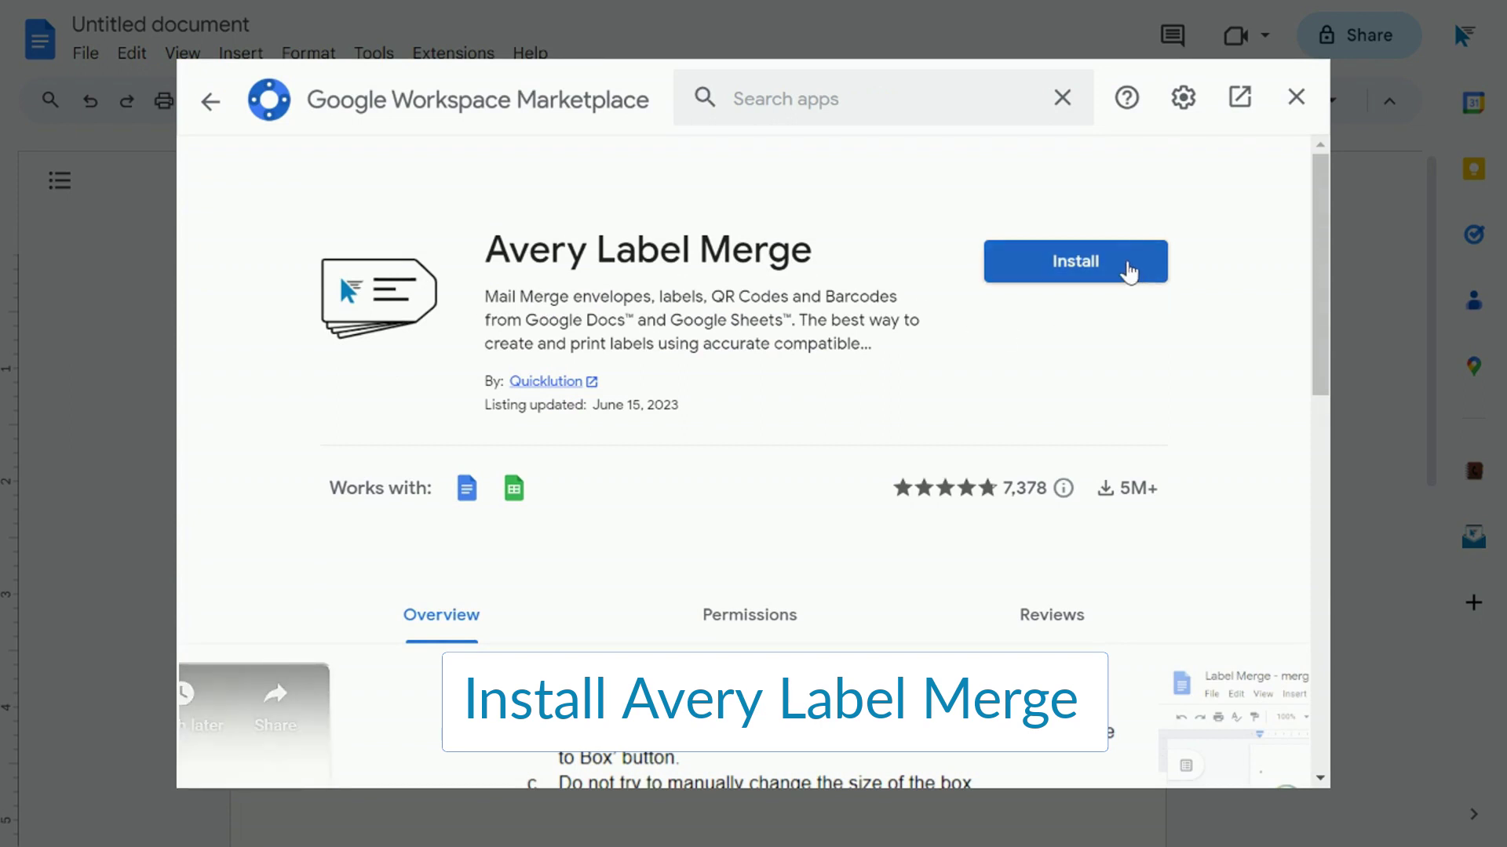
left_click(1128, 270)
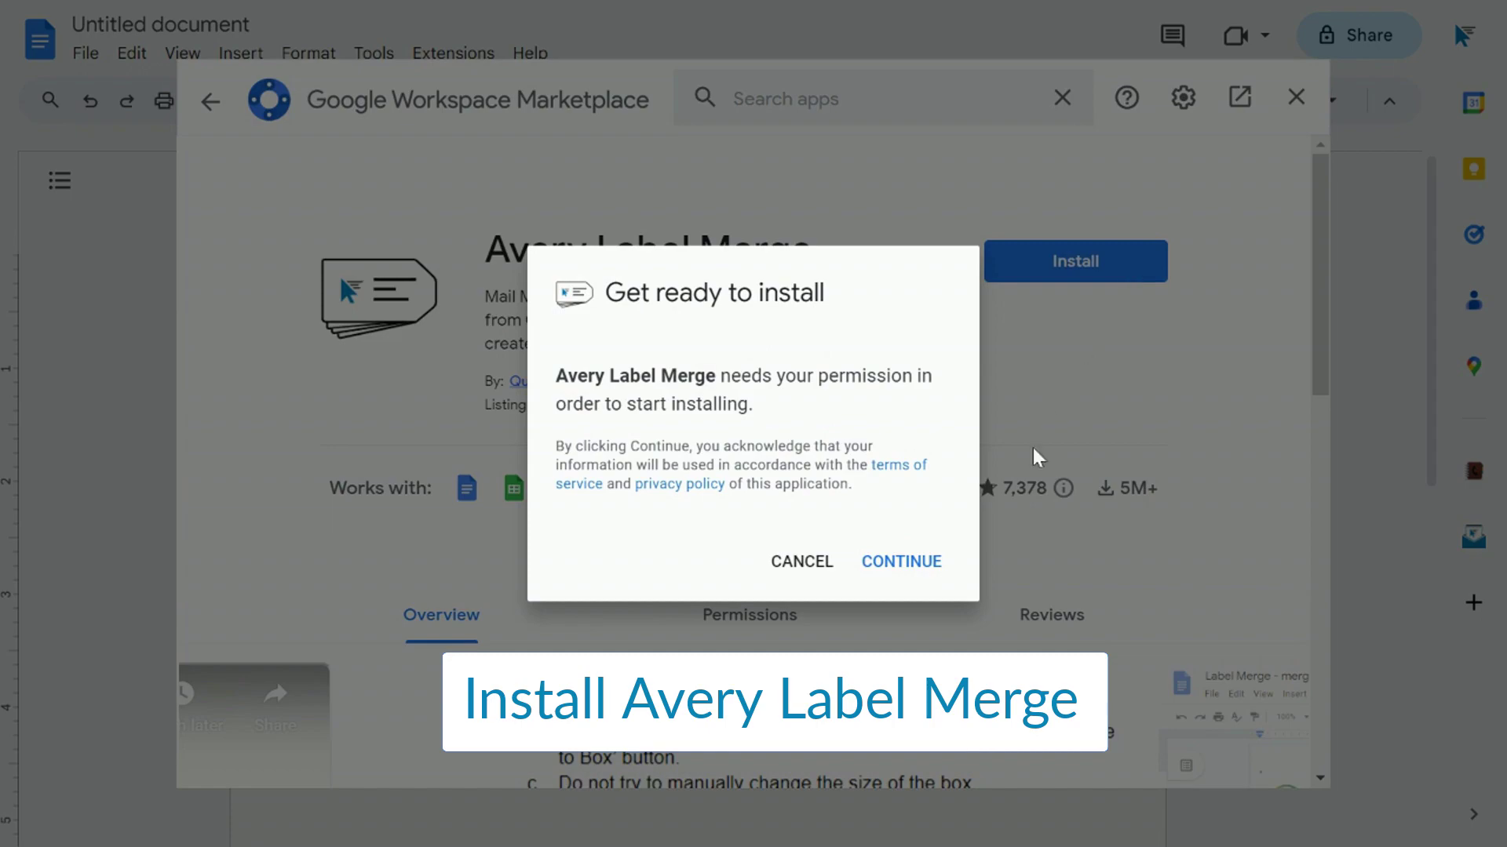
left_click(919, 564)
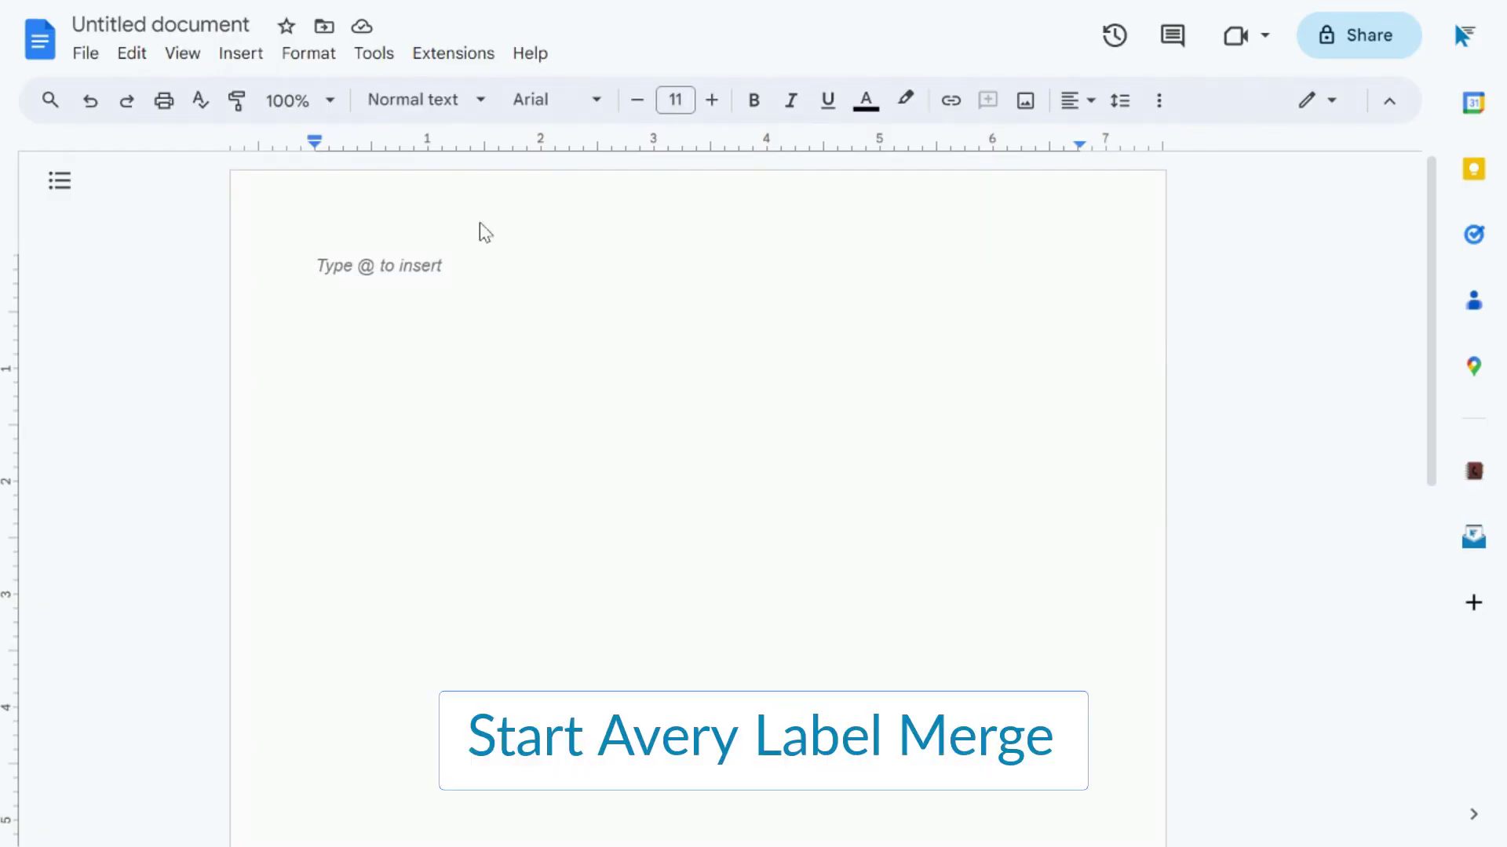
Step: Start the Avery Label Merge add-on in the untitled document
left_click(479, 57)
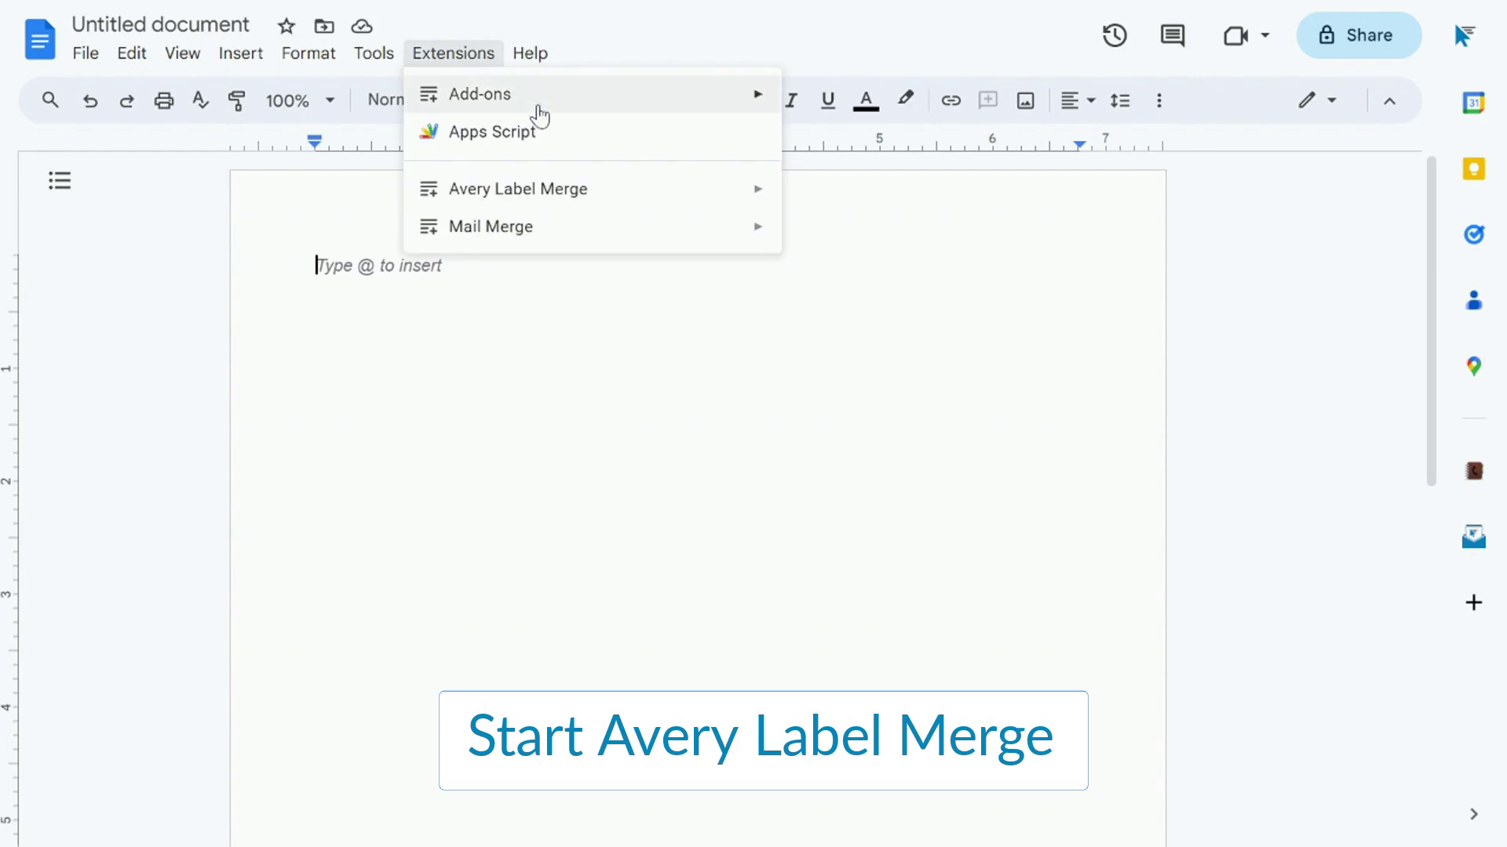
mouse_move(709, 198)
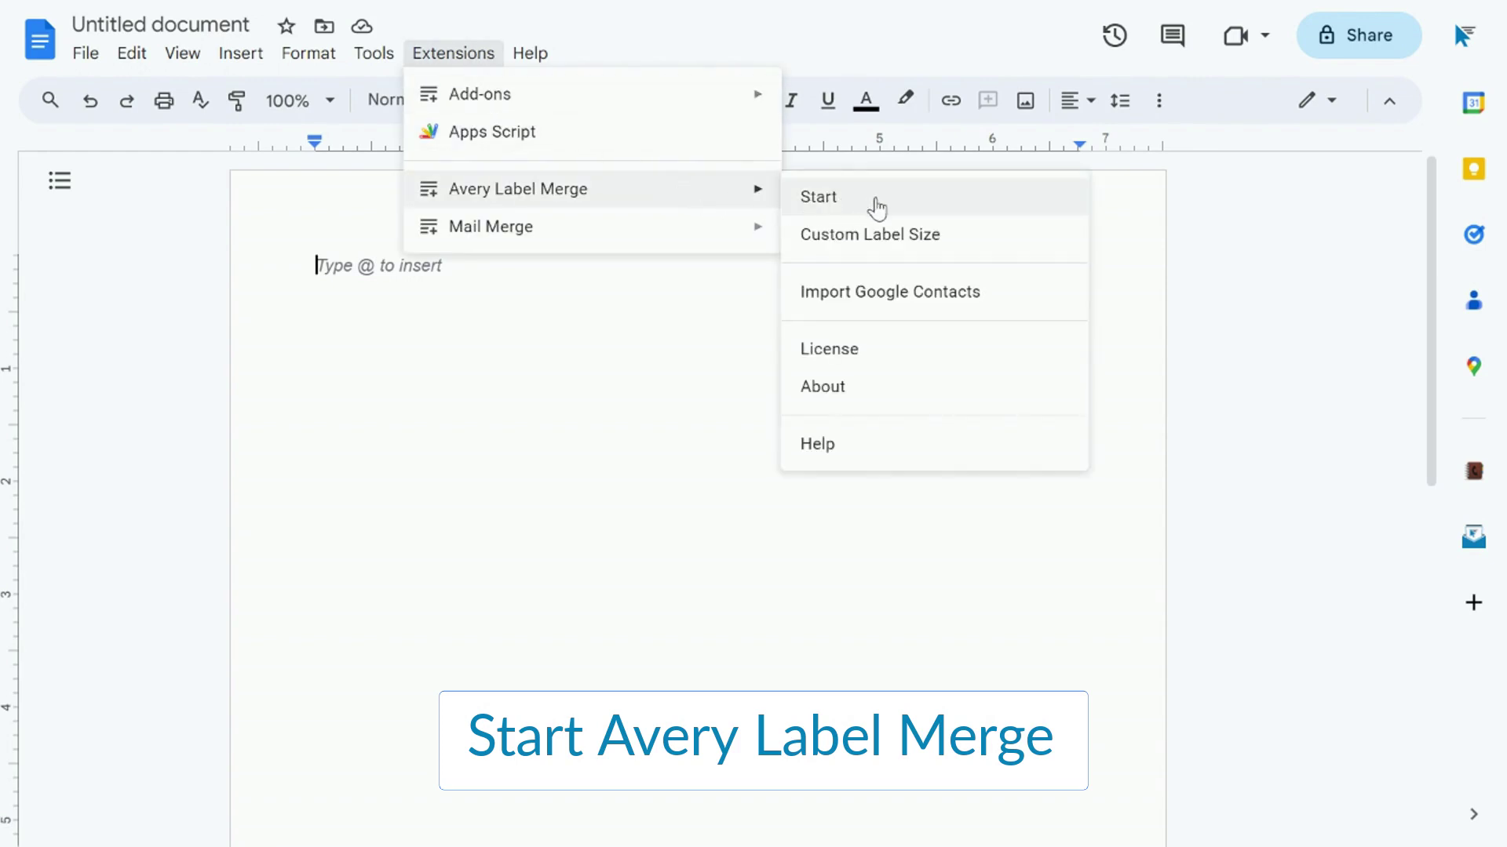
left_click(904, 208)
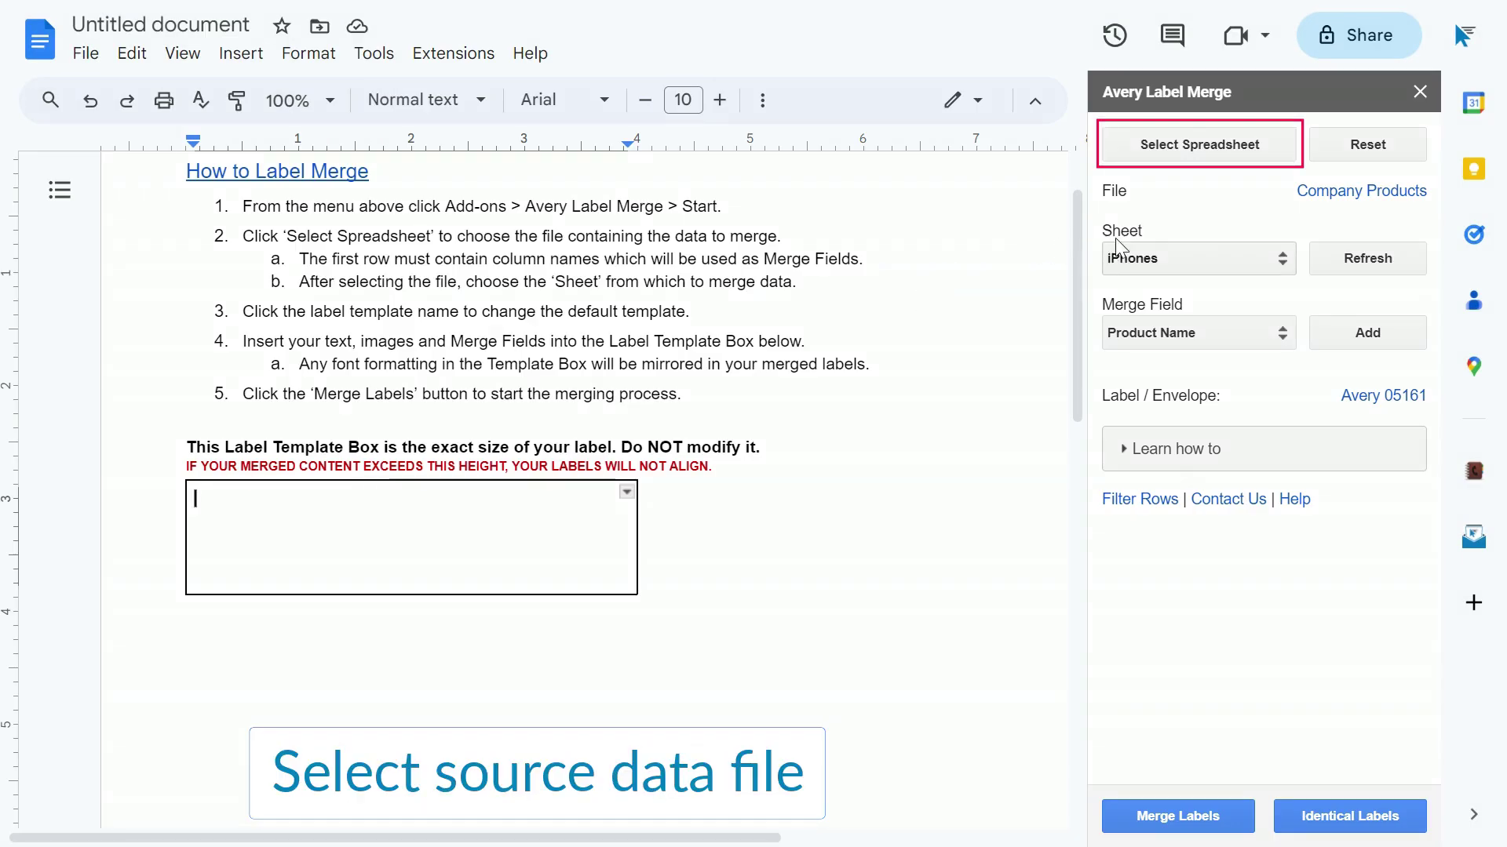
Step: Select the Company Products spreadsheet as the merge data source and choose its iPhones sheet
left_click(1279, 157)
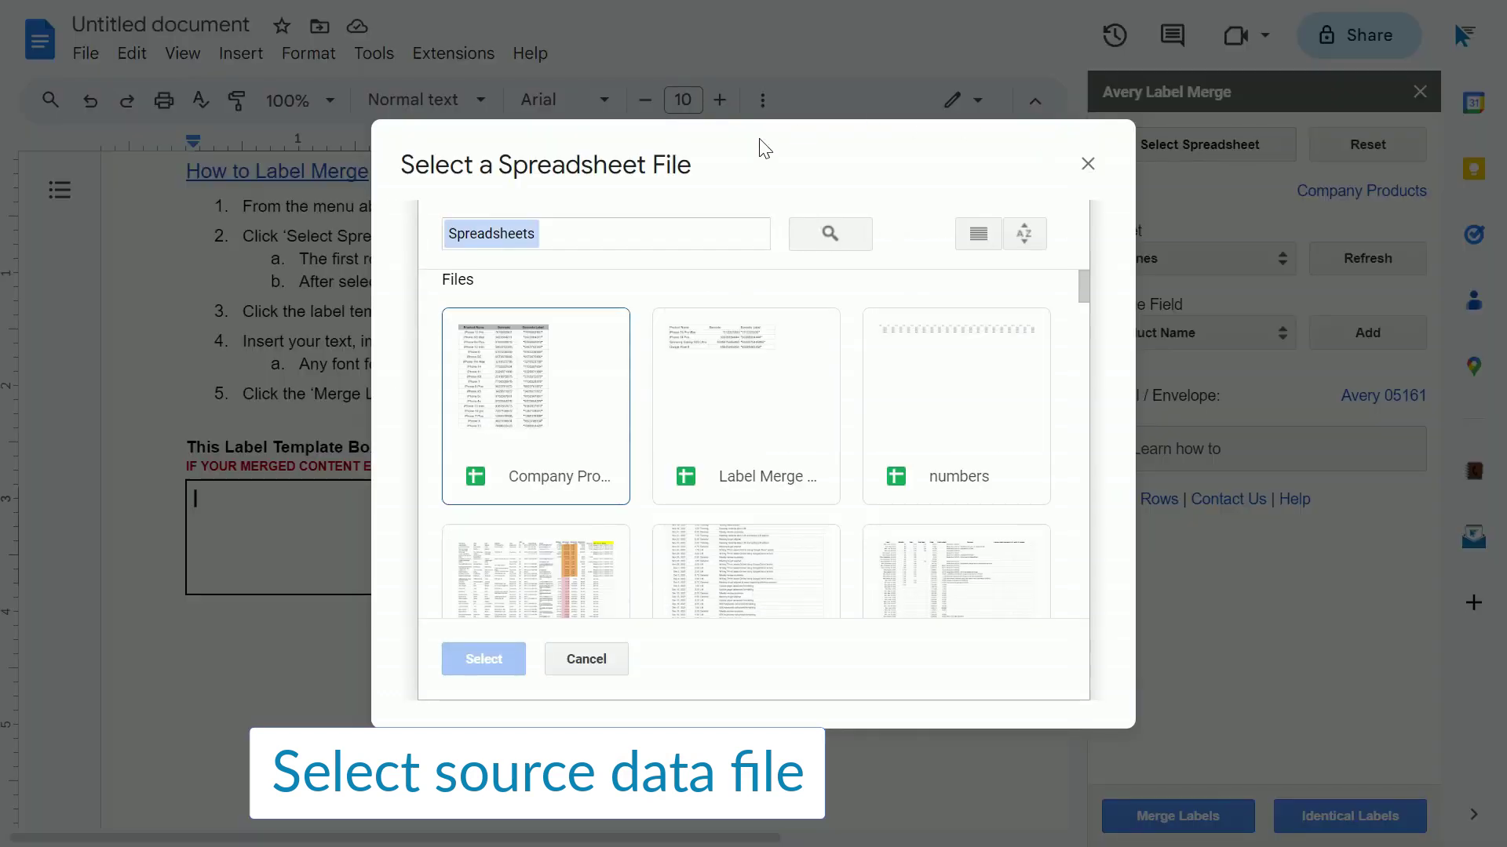
left_click(595, 396)
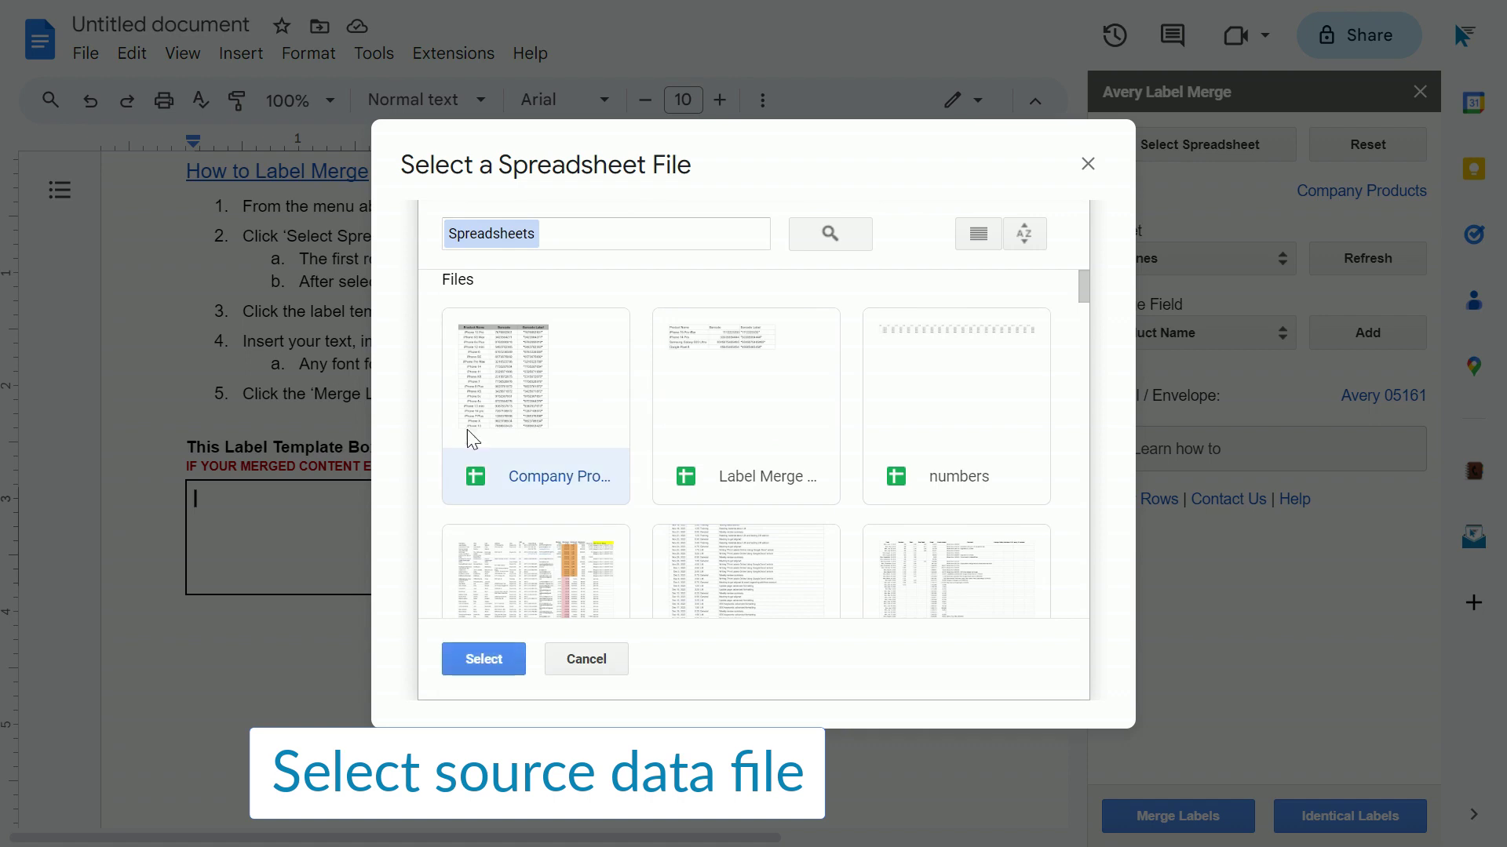
left_click(514, 659)
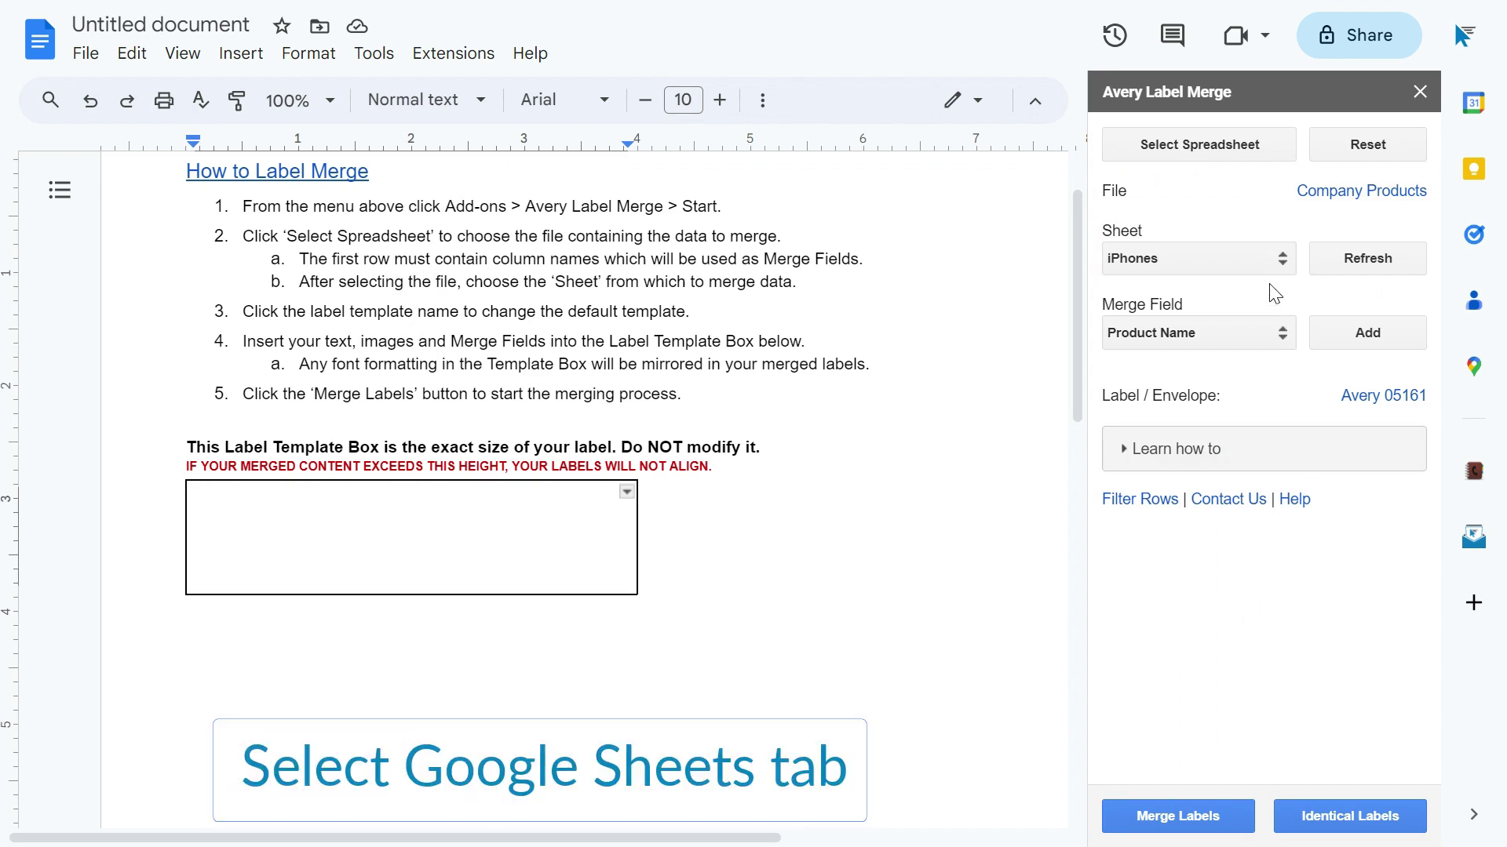
left_click(1268, 260)
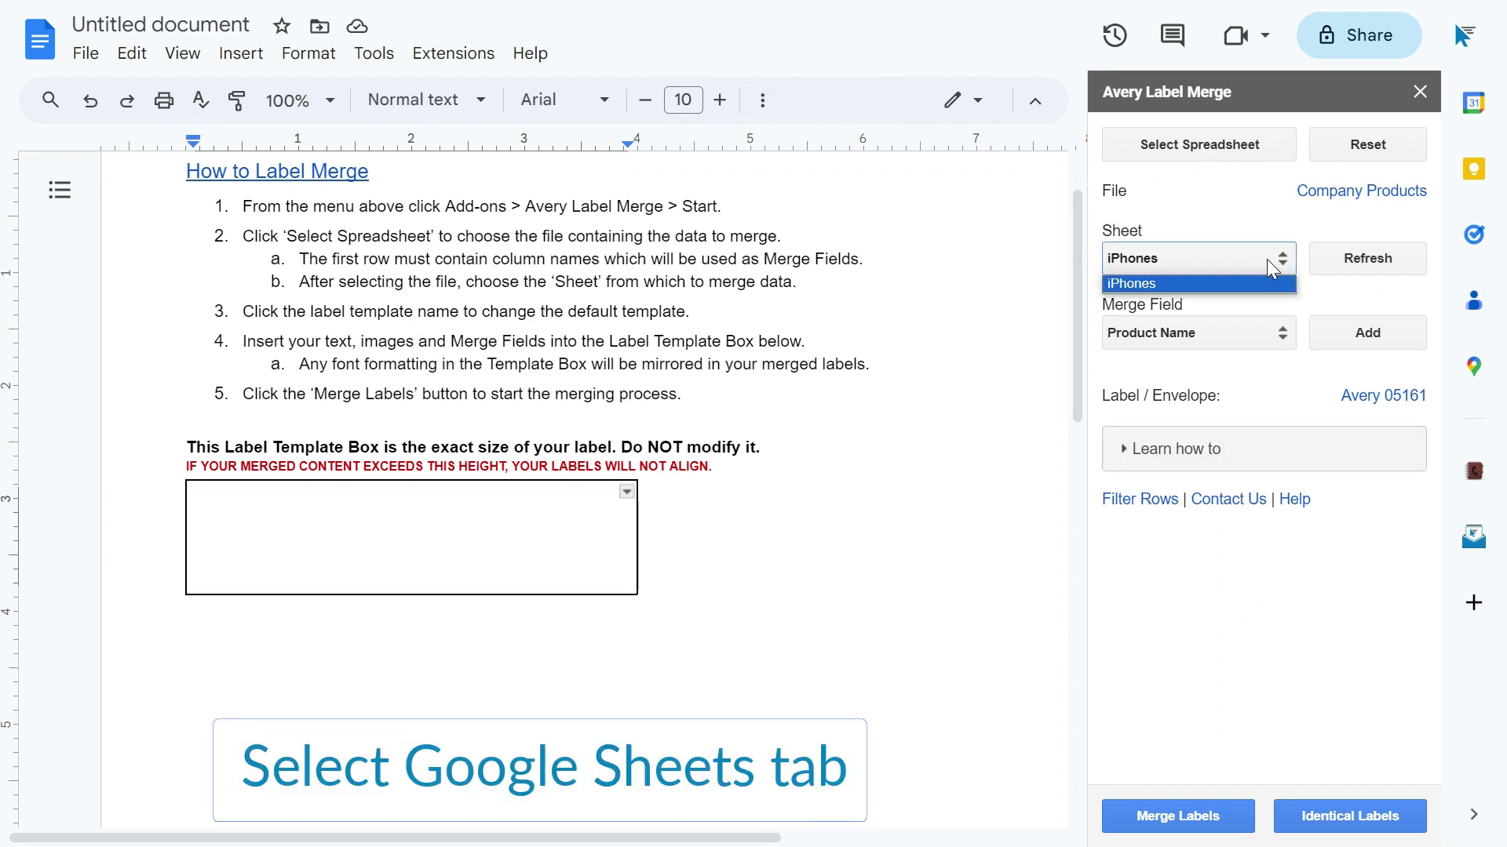
left_click(1142, 284)
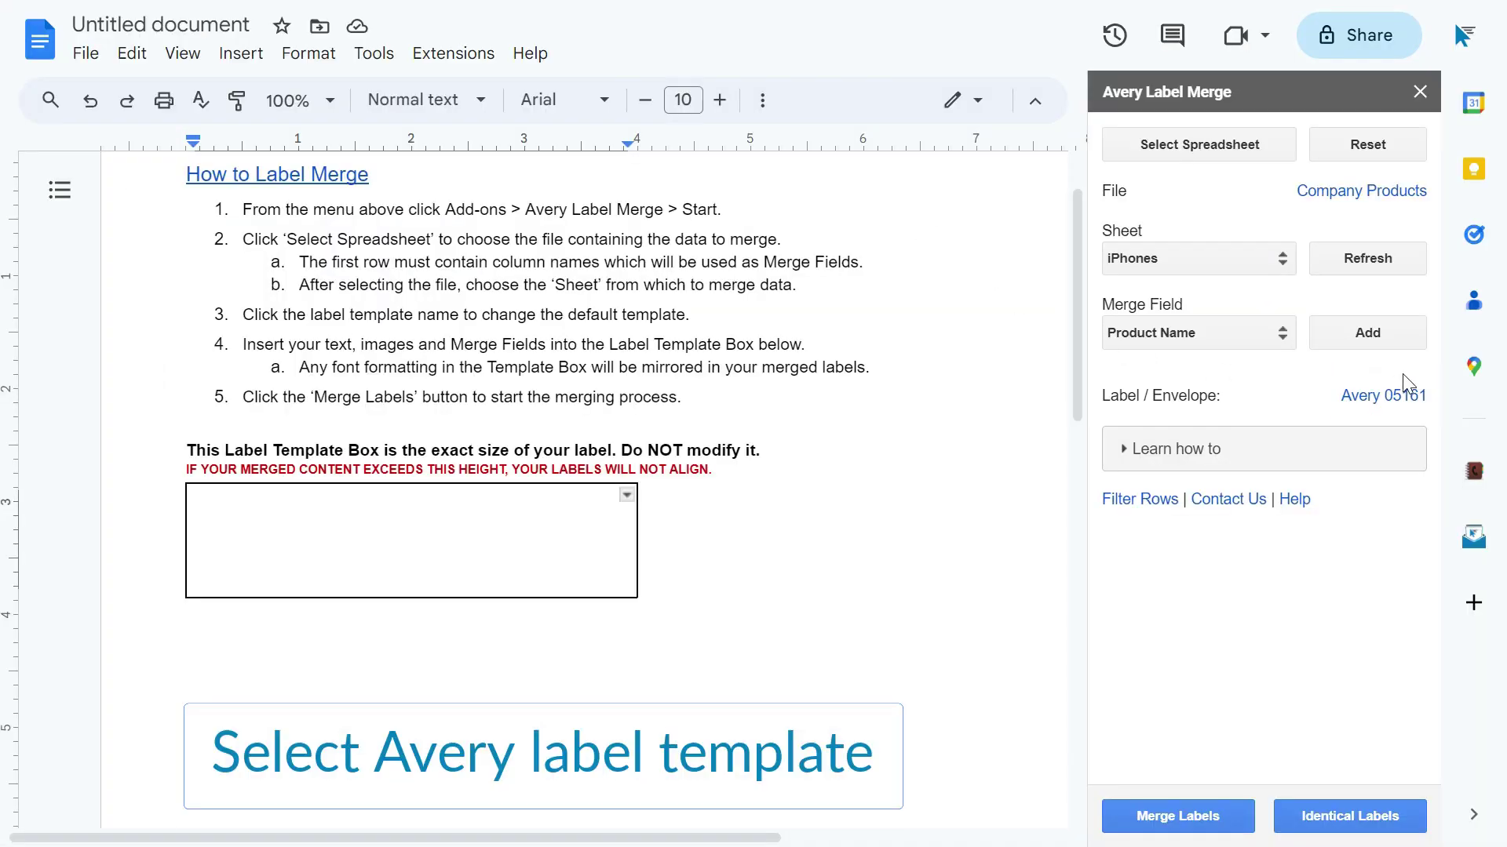
Step: Apply the Avery 05161 address label template, 1" x 4" with 20 labels per sheet
left_click(1408, 400)
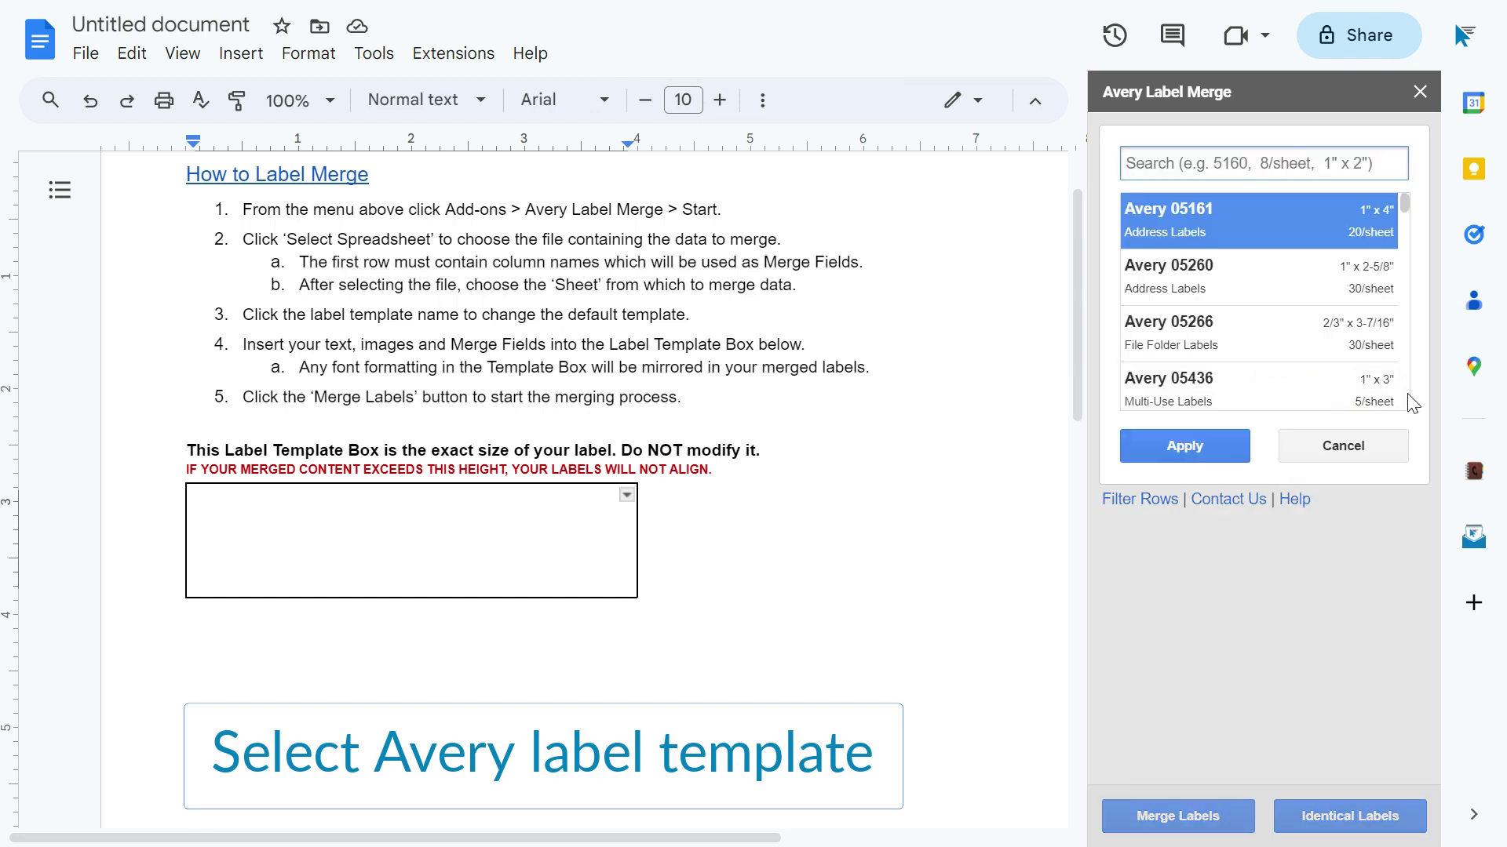
left_click(1250, 234)
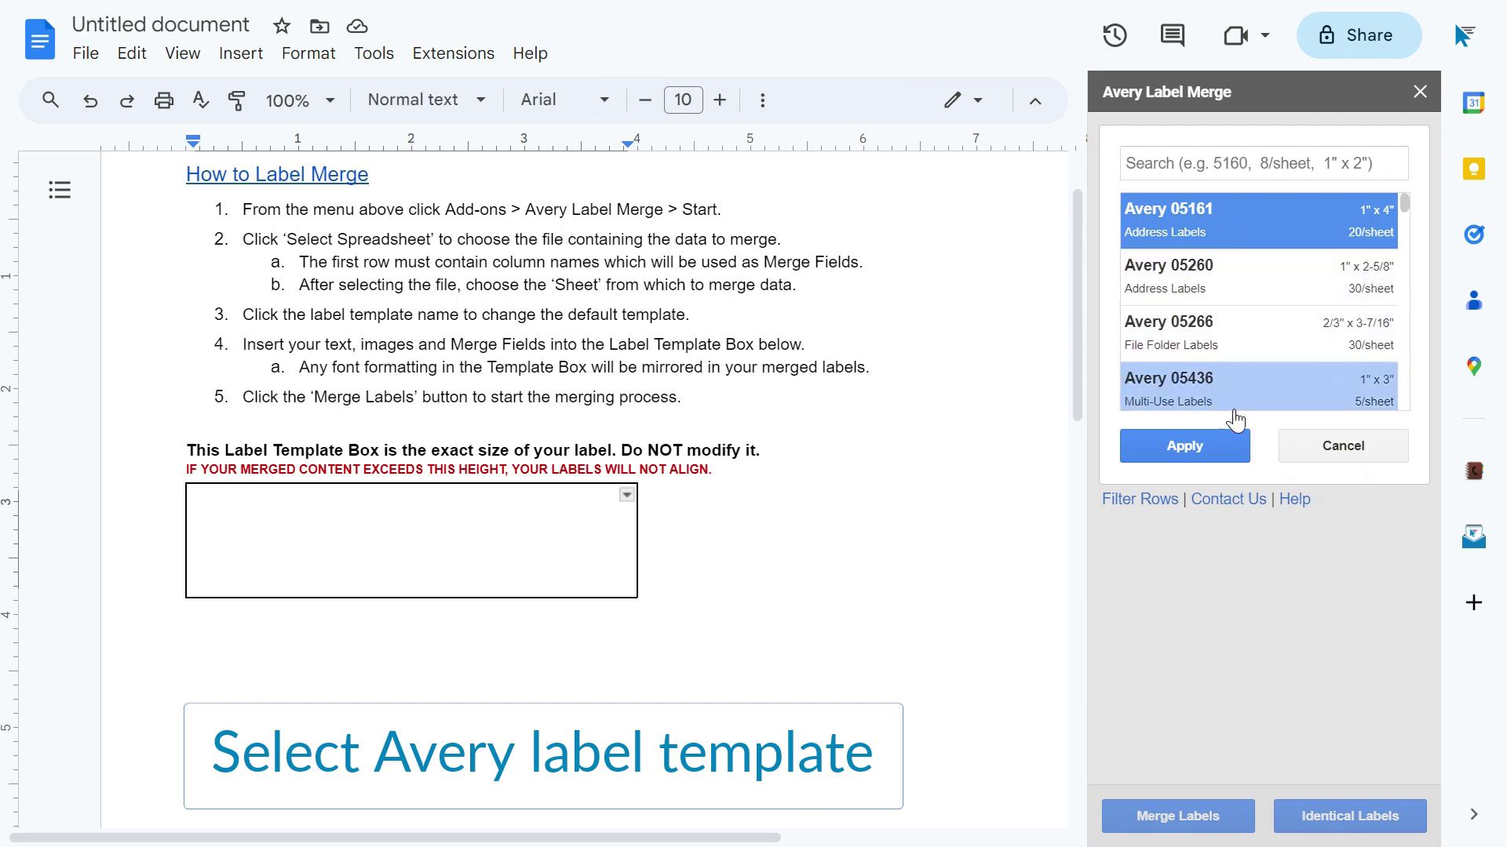
left_click(1232, 454)
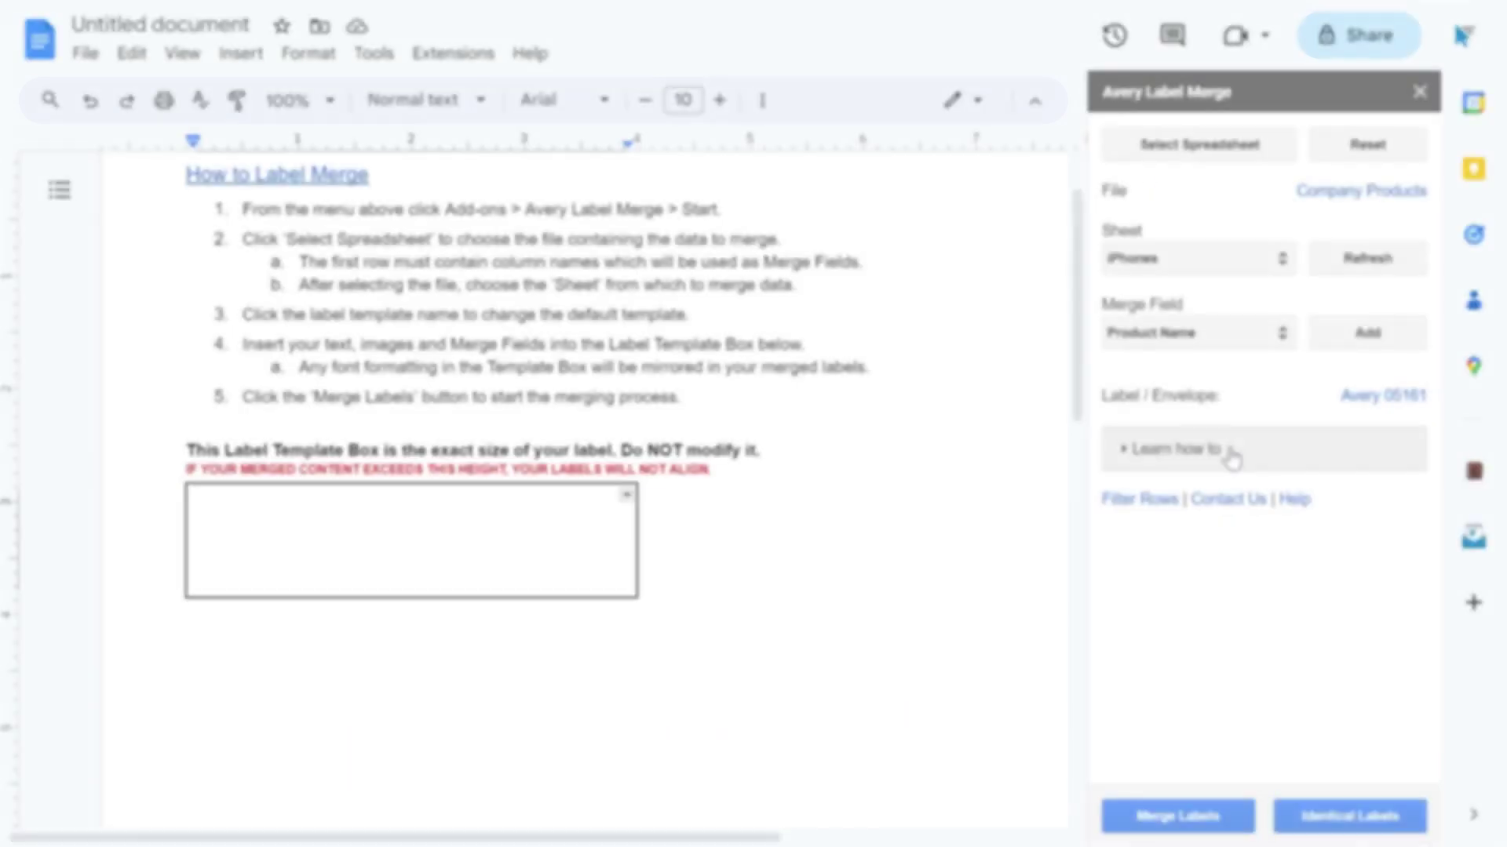
Step: Insert the Barcode Label merge field into the empty label template box
left_click(472, 503)
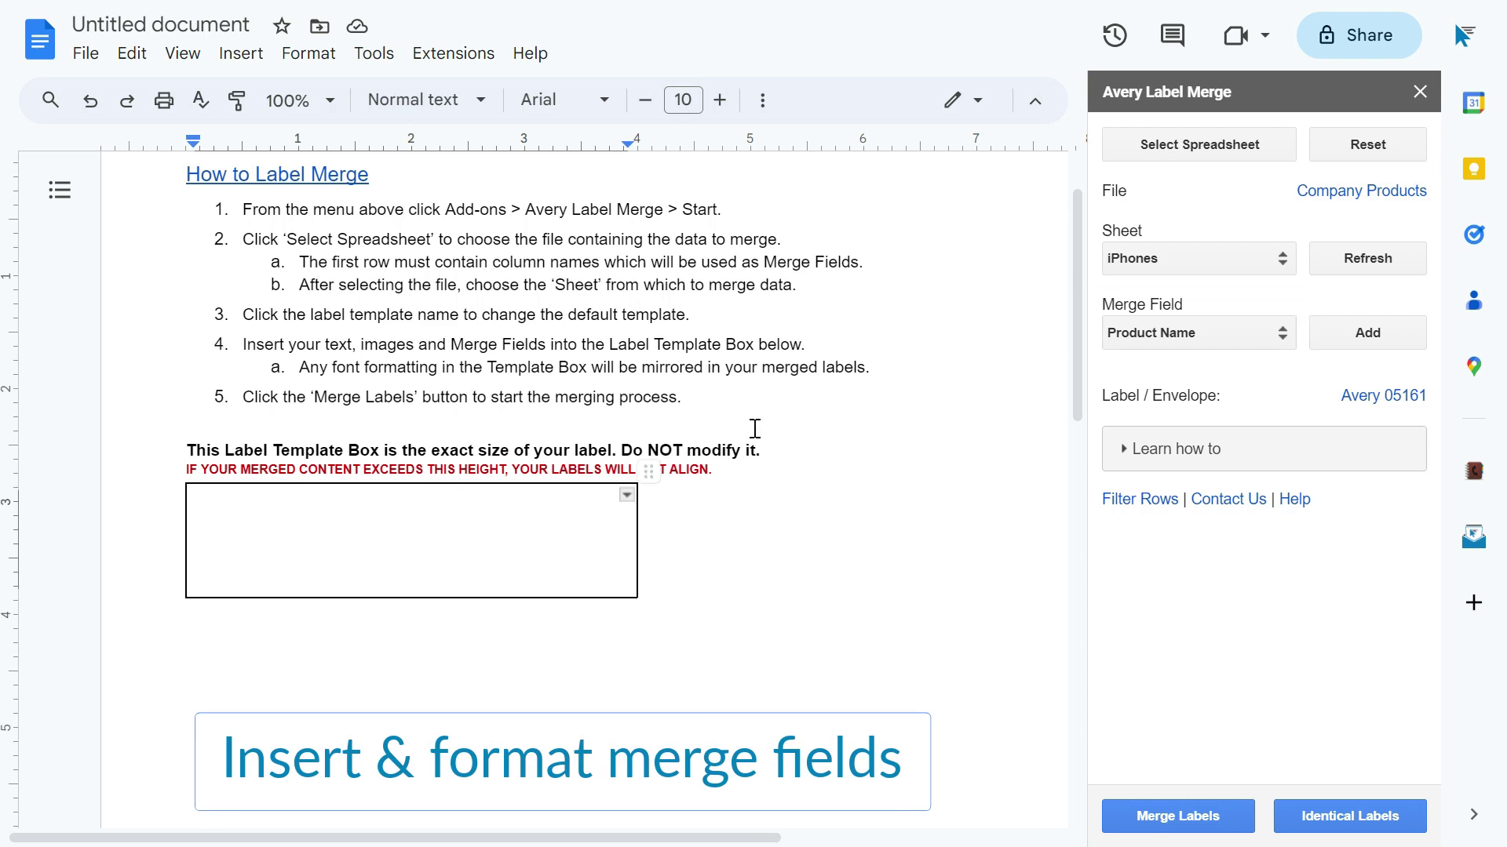
left_click(1246, 338)
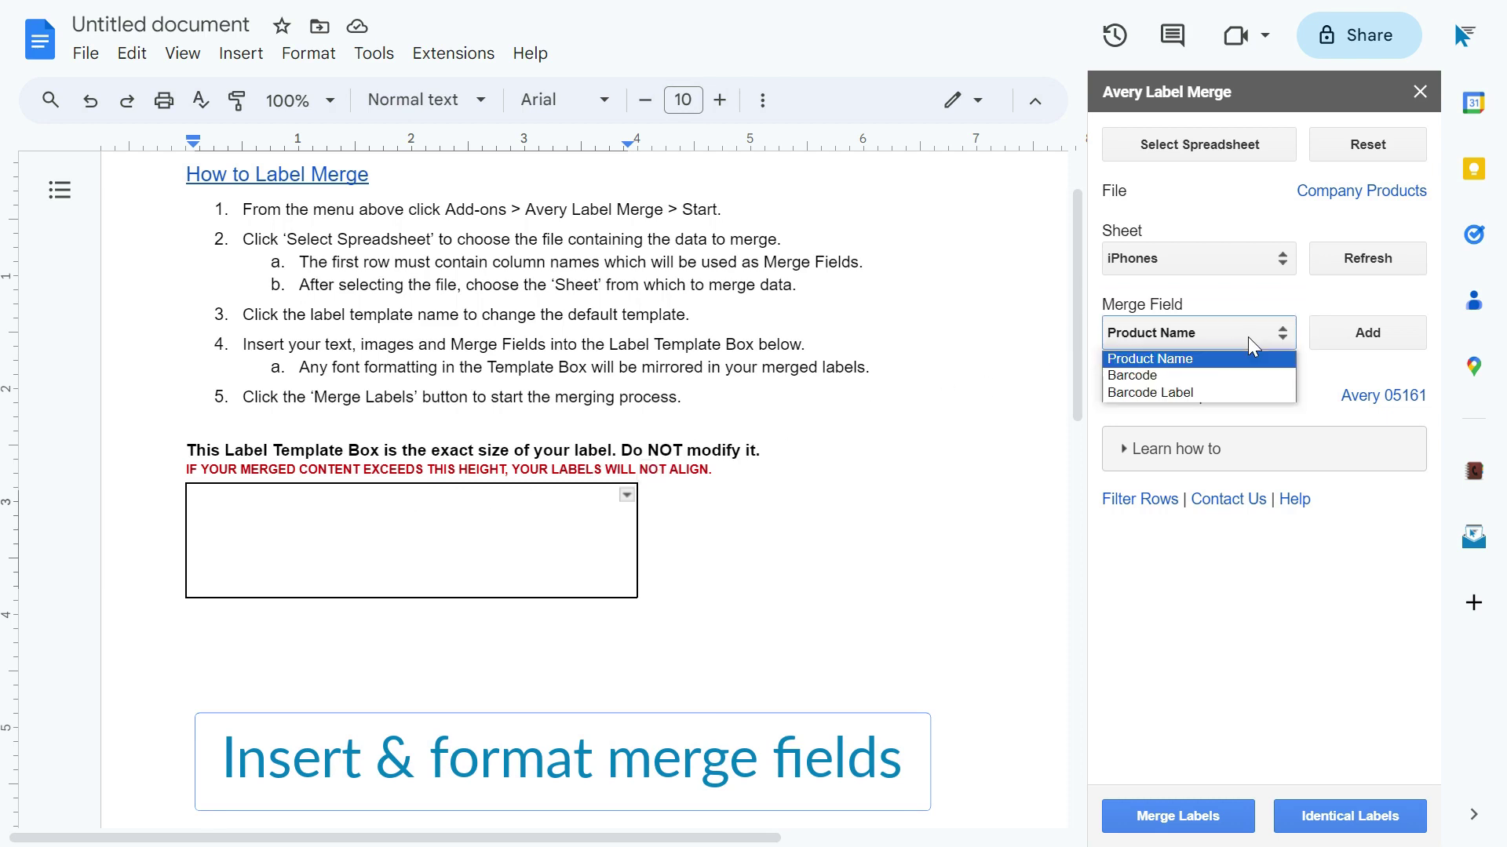
left_click(1213, 393)
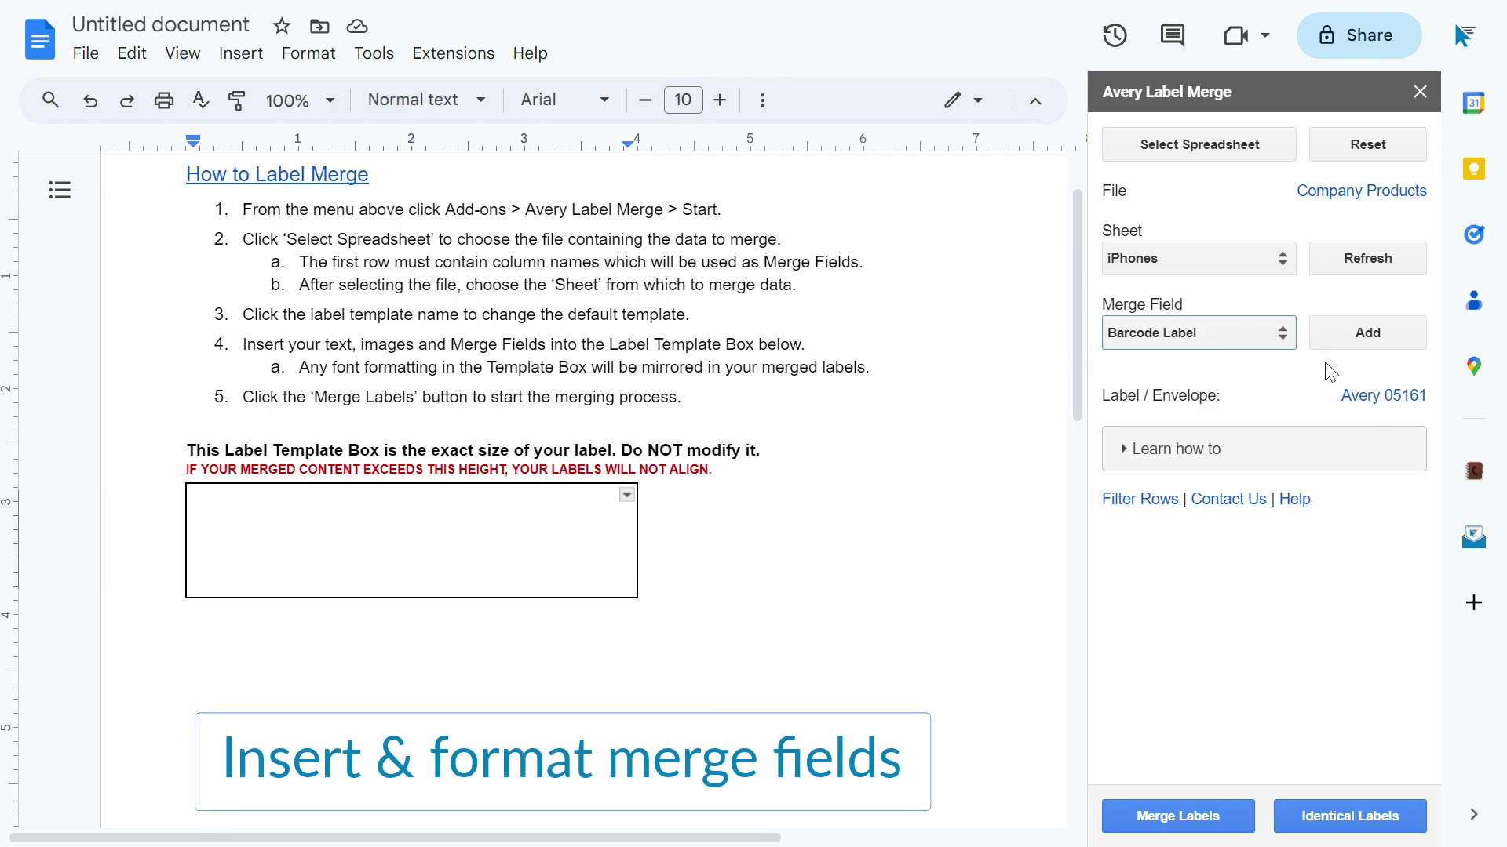
left_click(1414, 337)
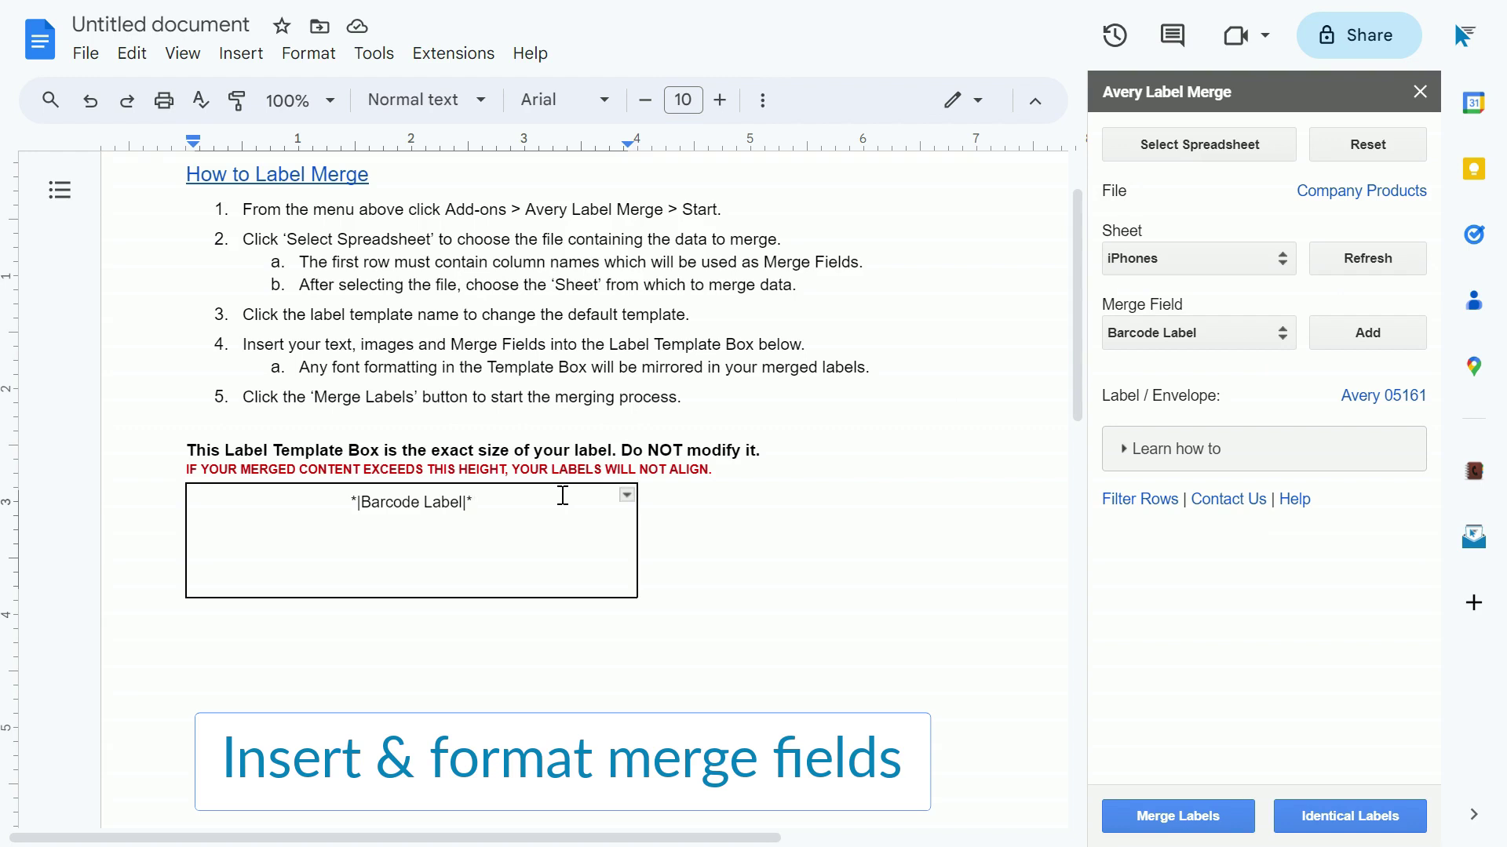
Step: Add the Product Name merge field below the Barcode Label field, with a blank line between the two
key("Return")
left_click(1268, 340)
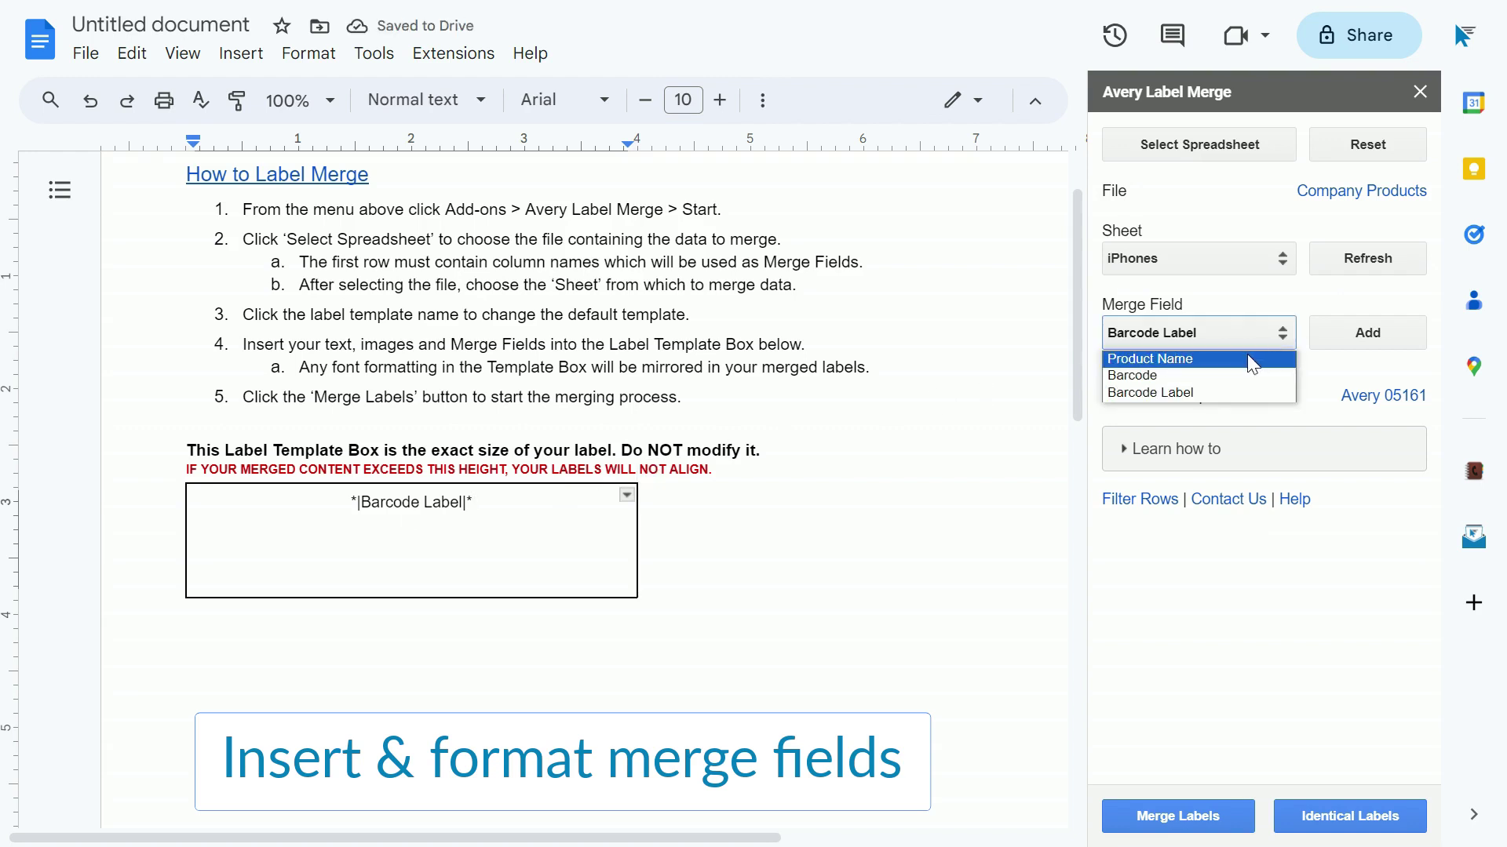
left_click(1246, 357)
left_click(1410, 346)
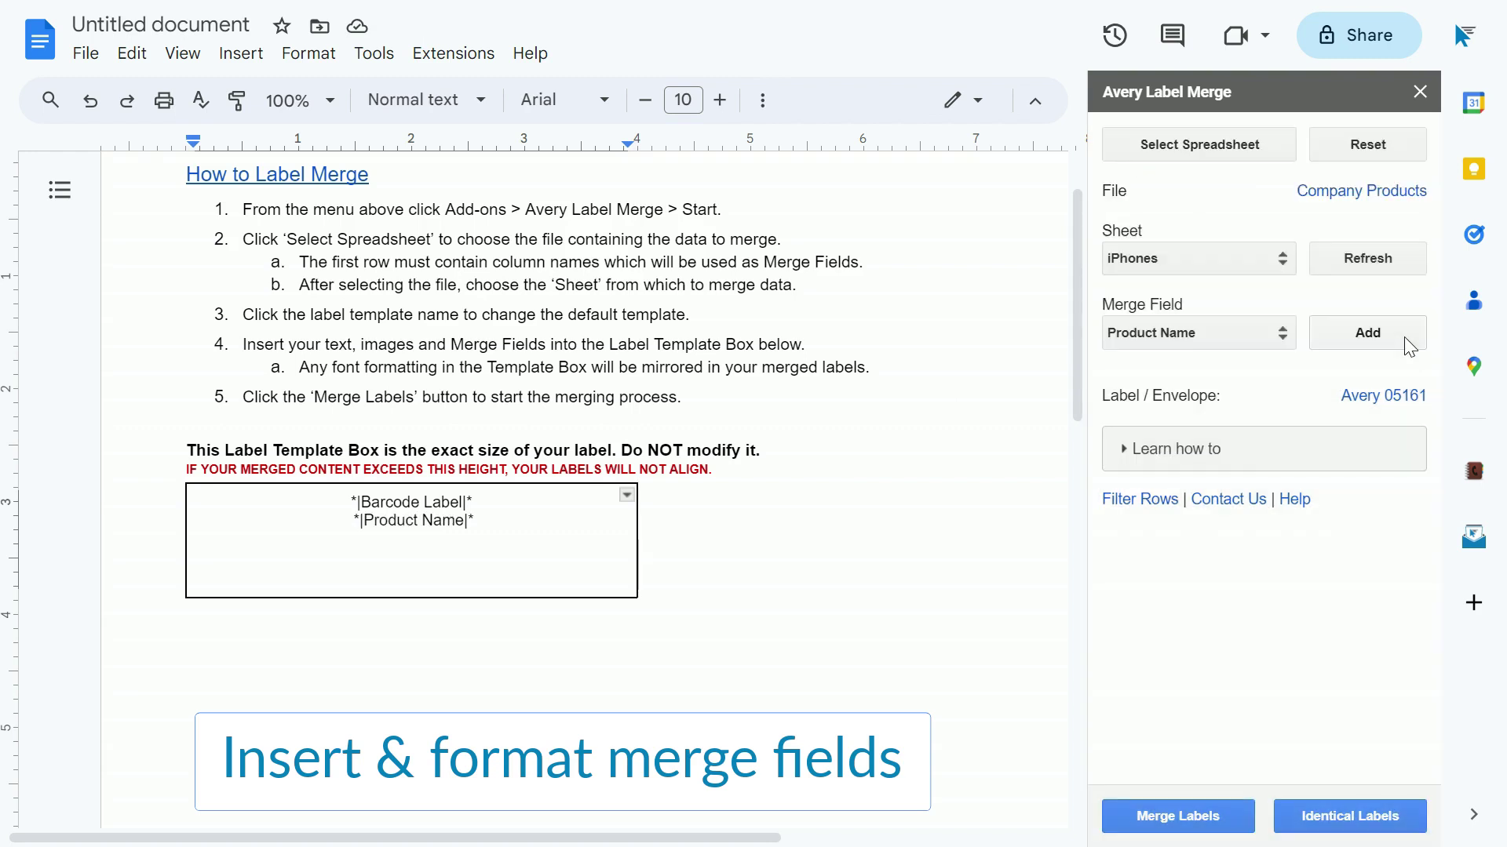
left_click(497, 499)
key("Return")
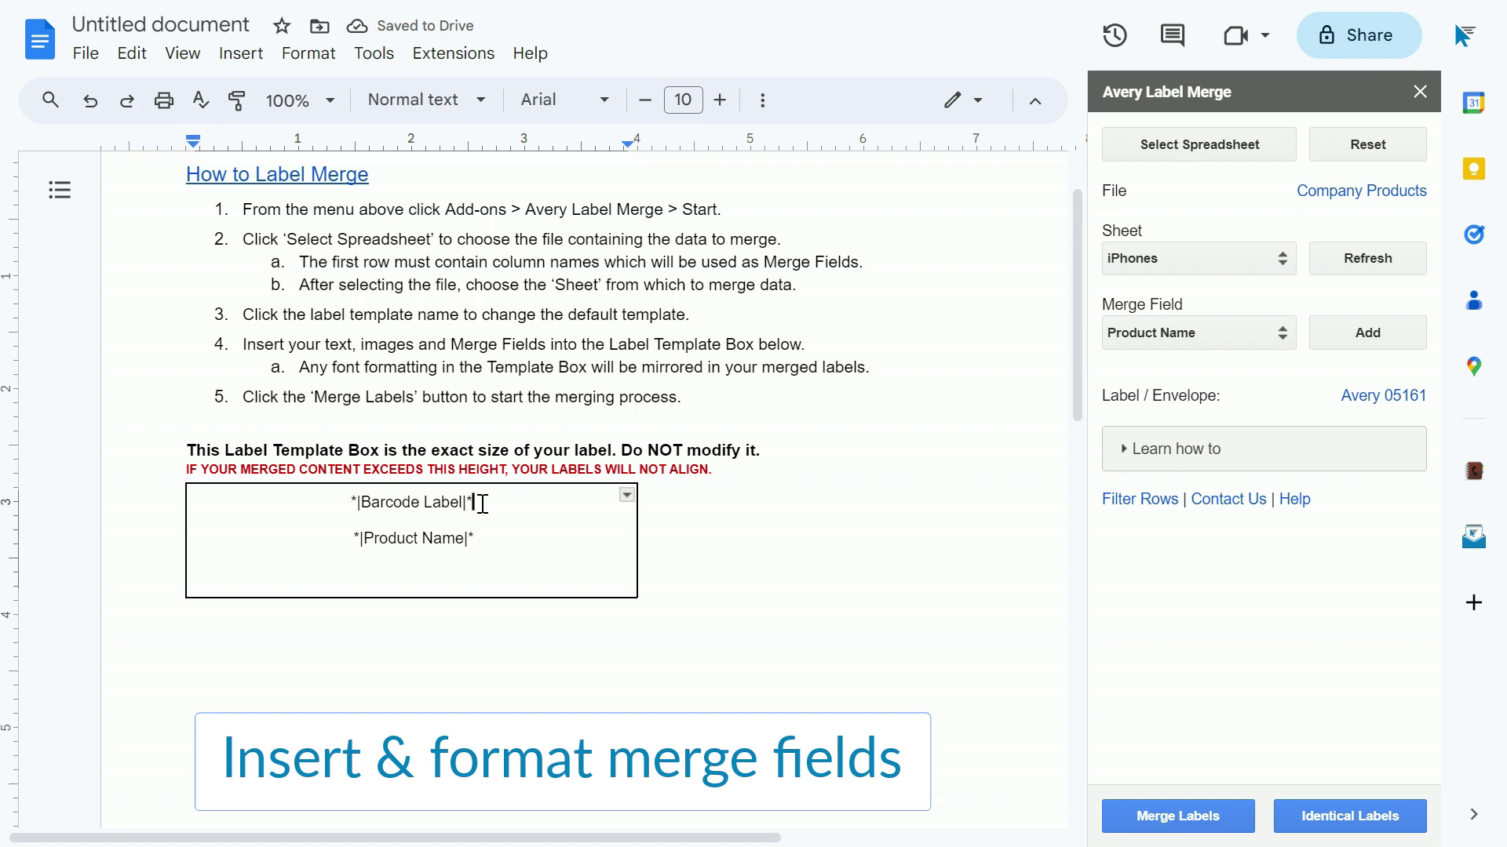
Step: Increase the font size of the Barcode Label merge field to 33
left_click_drag(483, 503, 349, 503)
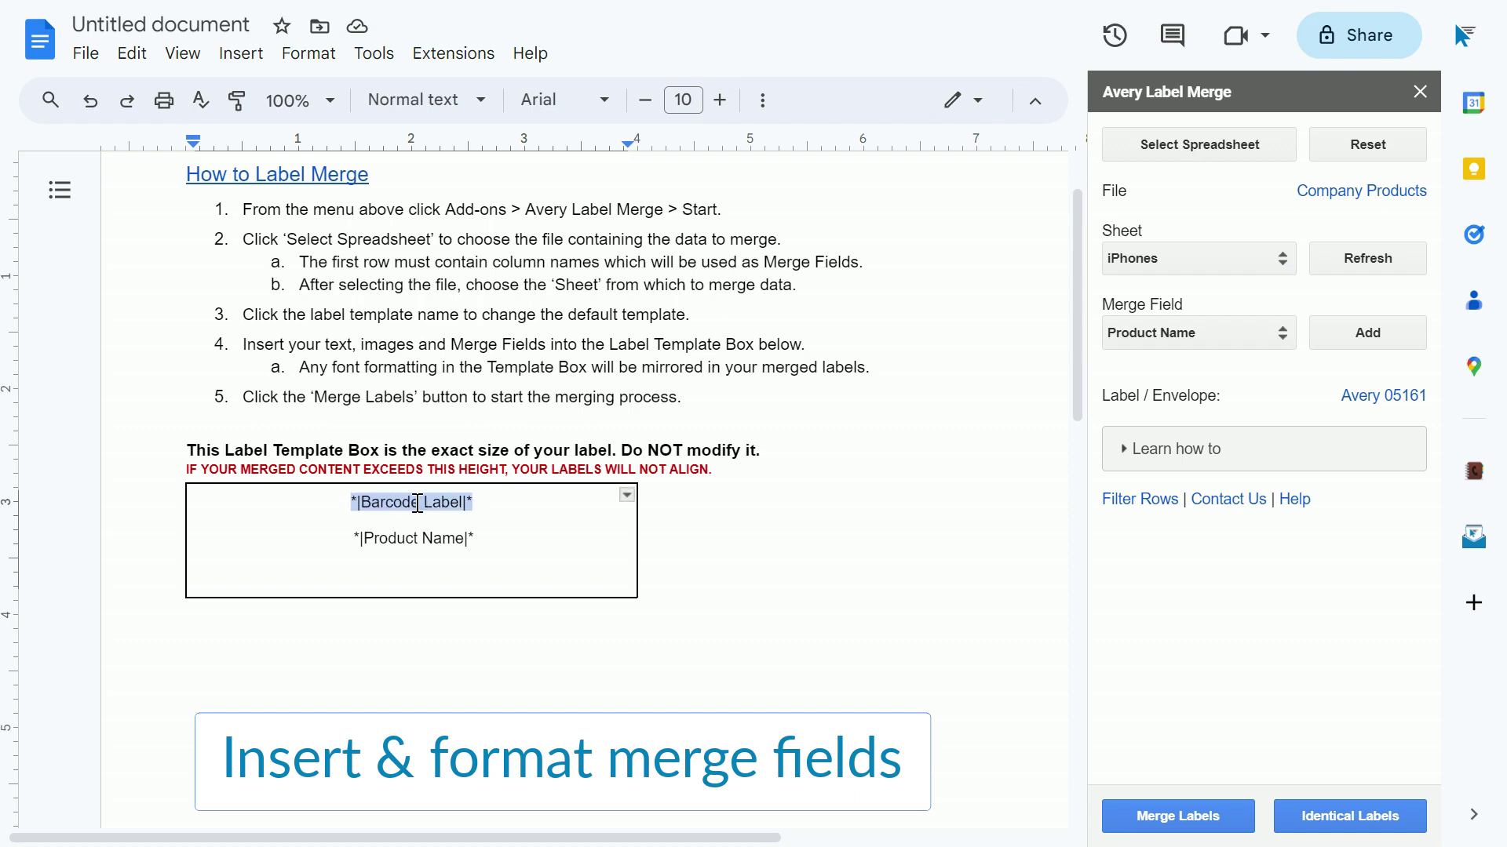
left_click(720, 100)
left_click(720, 101)
left_click(719, 100)
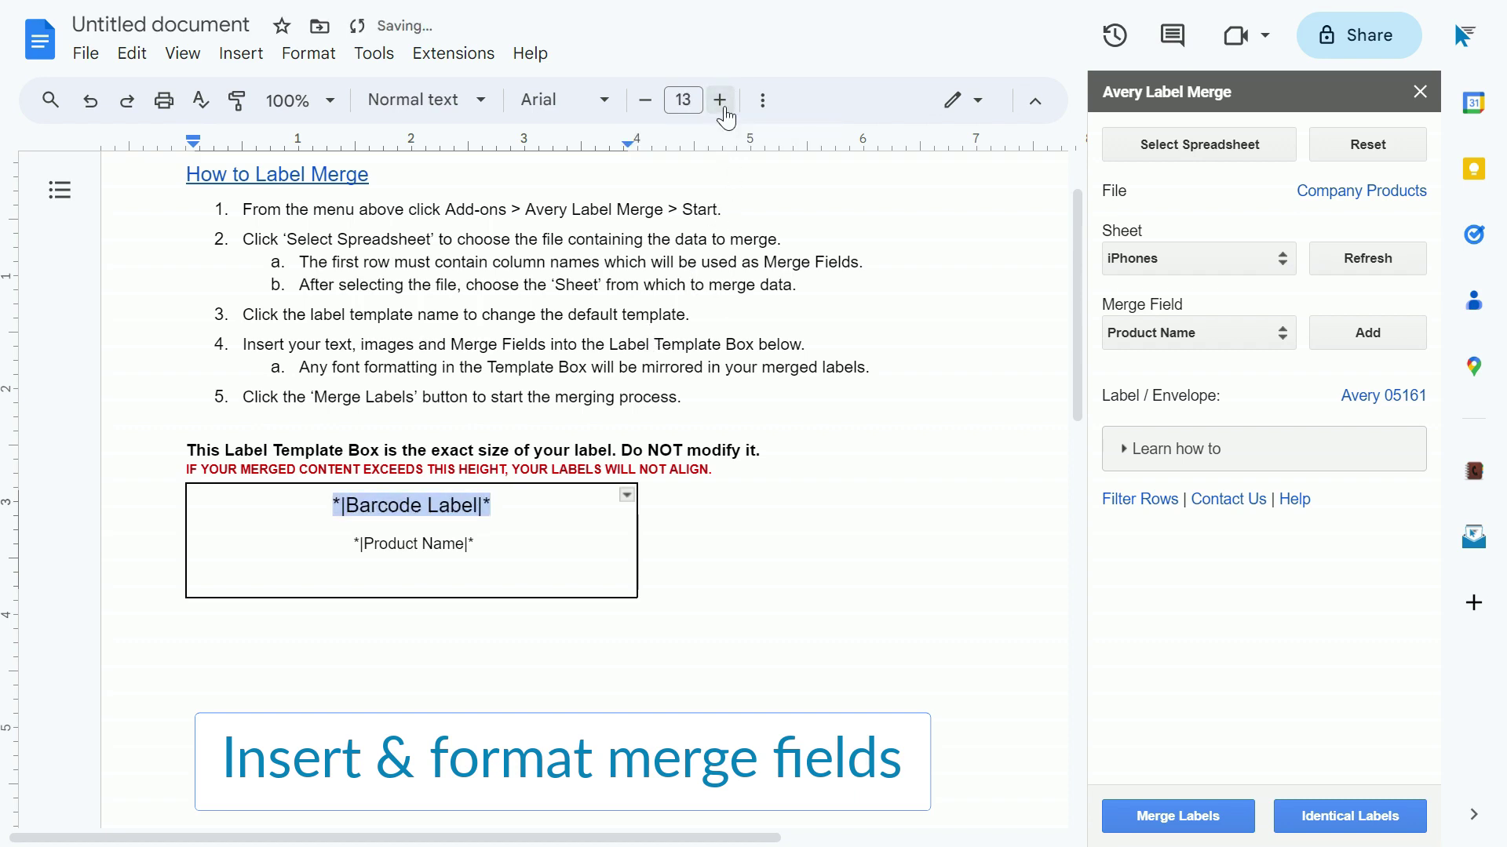
left_click(719, 101)
left_click(722, 108)
left_click(722, 109)
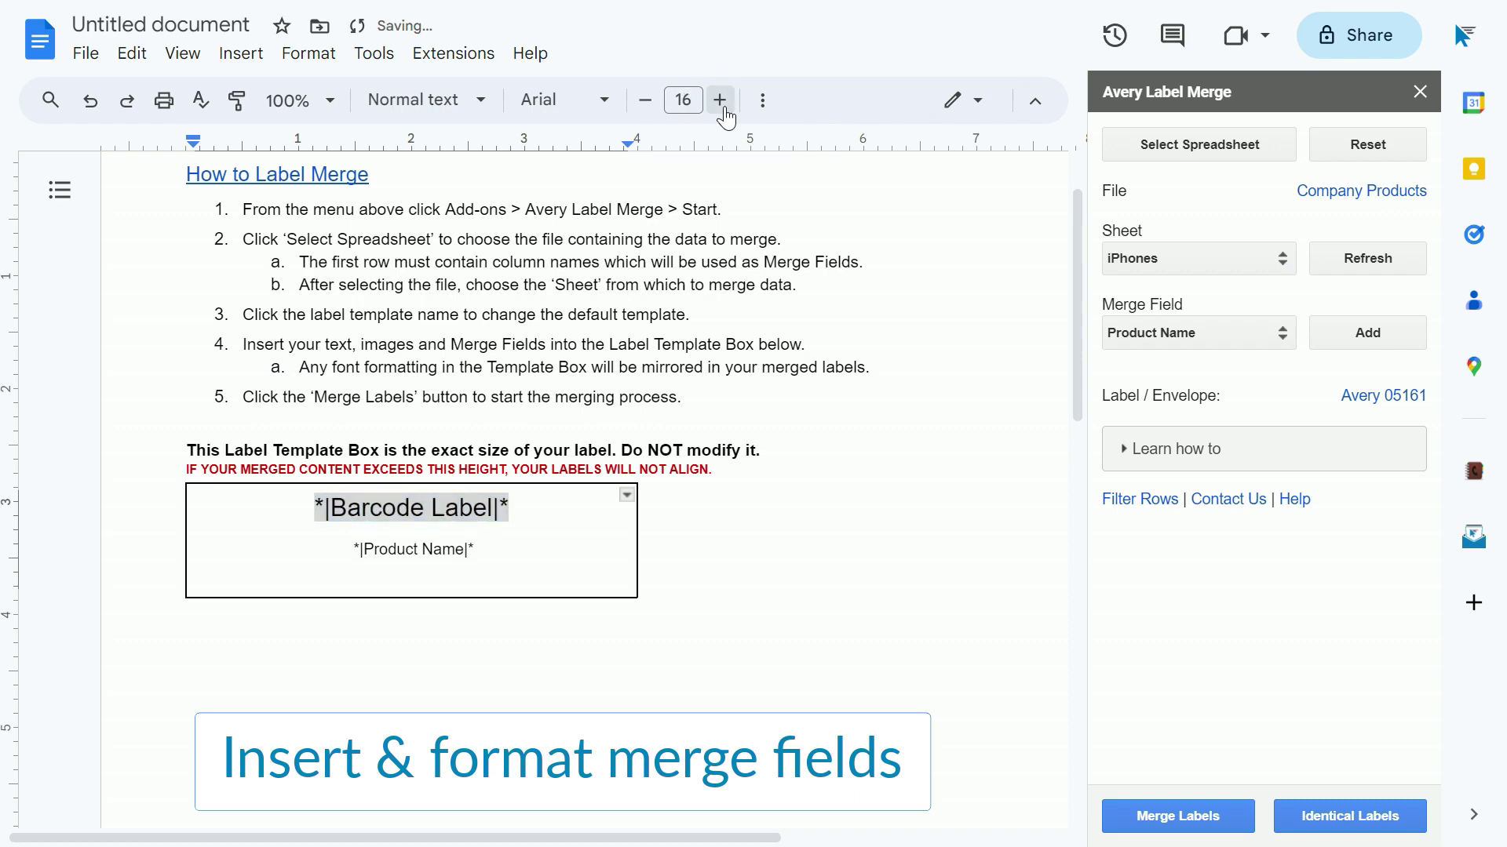
left_click(722, 109)
left_click(722, 109)
left_click(722, 108)
left_click(722, 108)
left_click(722, 108)
left_click(722, 108)
left_click(722, 108)
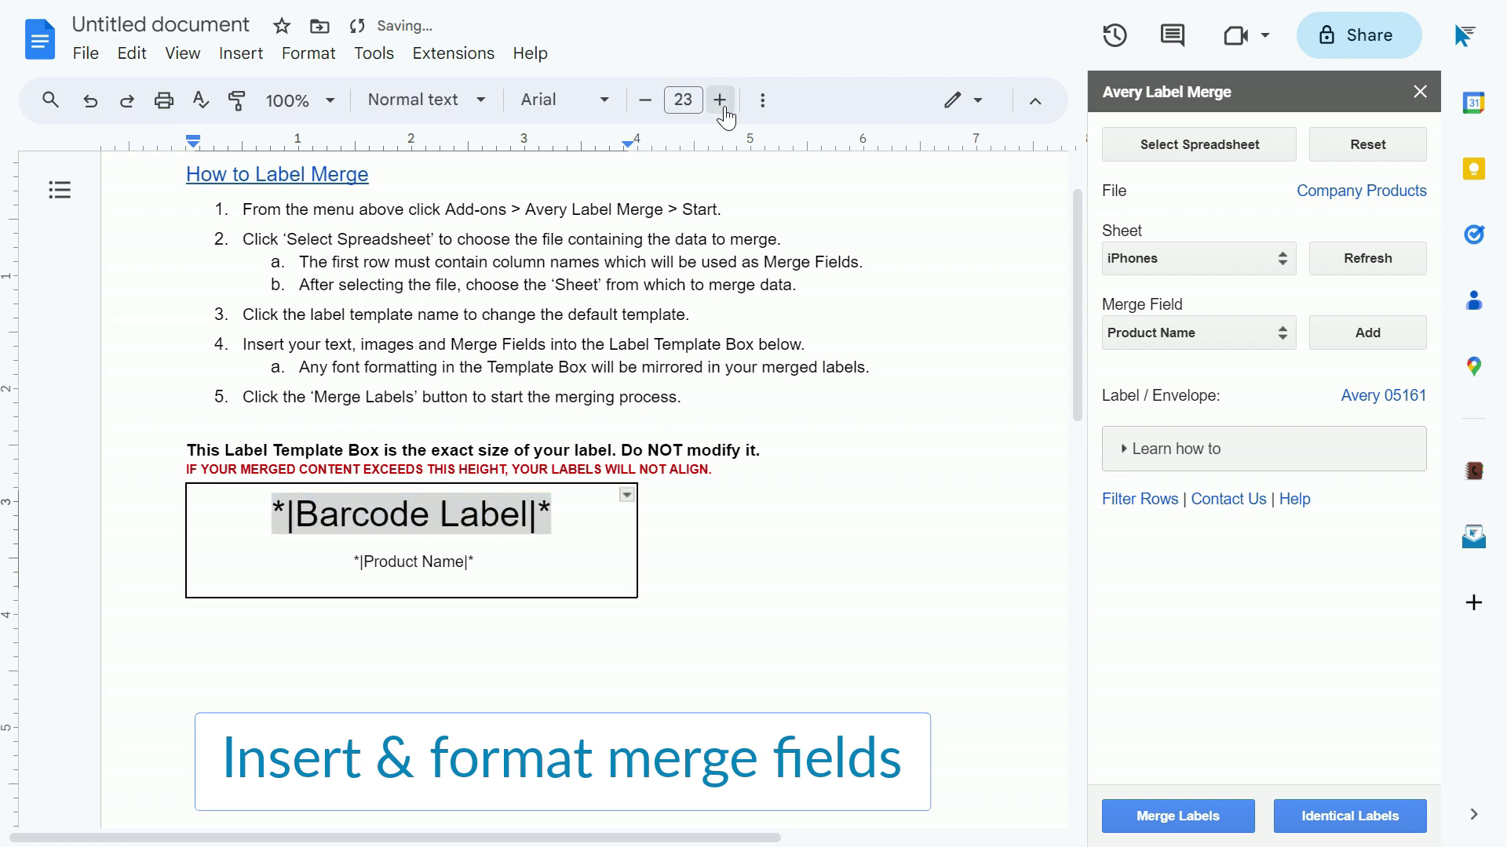
left_click(721, 108)
left_click(722, 108)
left_click(722, 108)
left_click(722, 108)
left_click(722, 109)
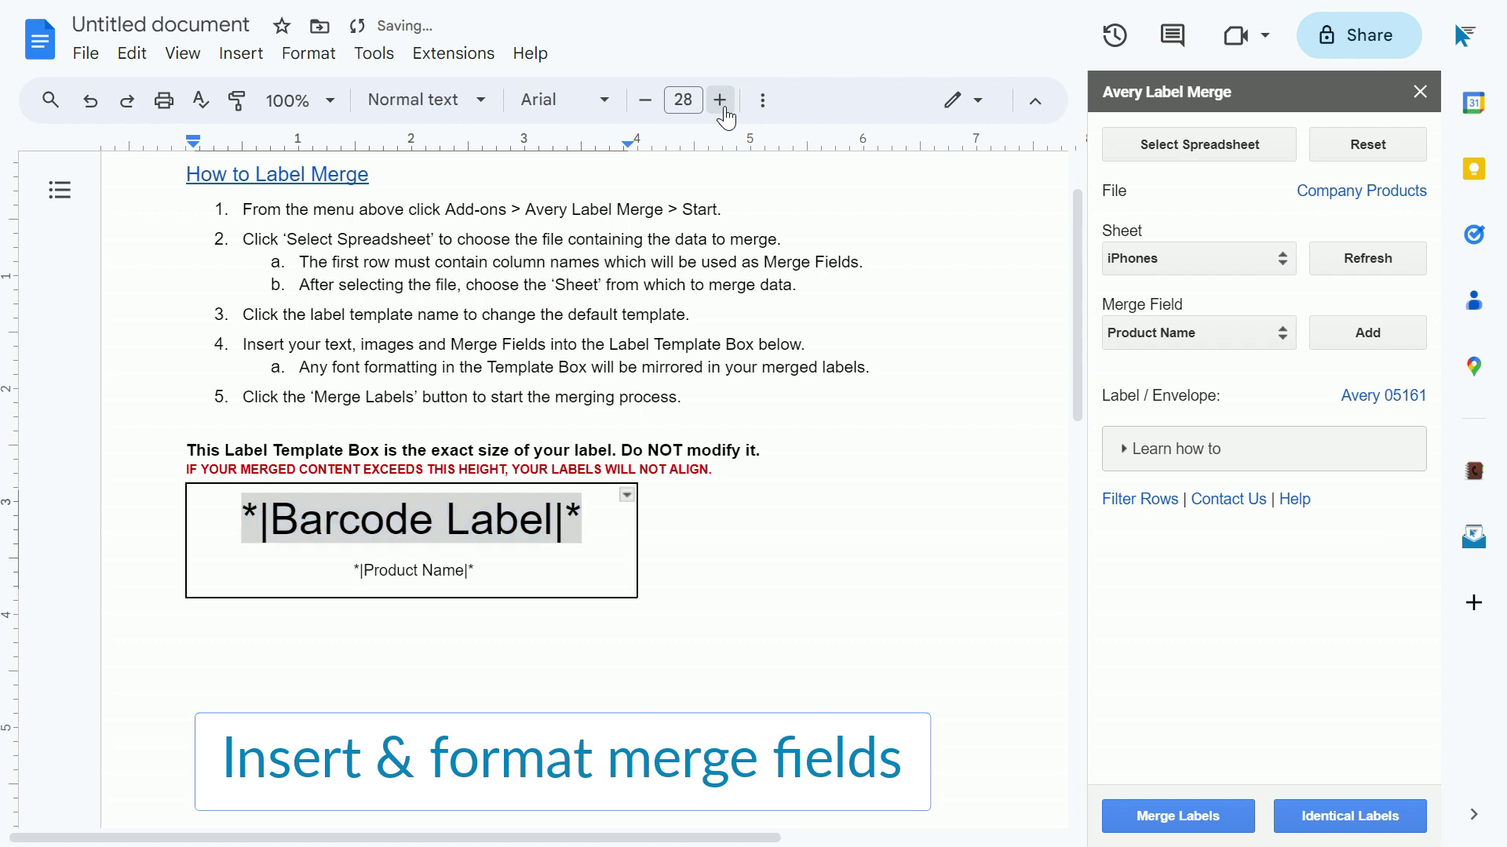
left_click(722, 108)
left_click(722, 108)
left_click(722, 108)
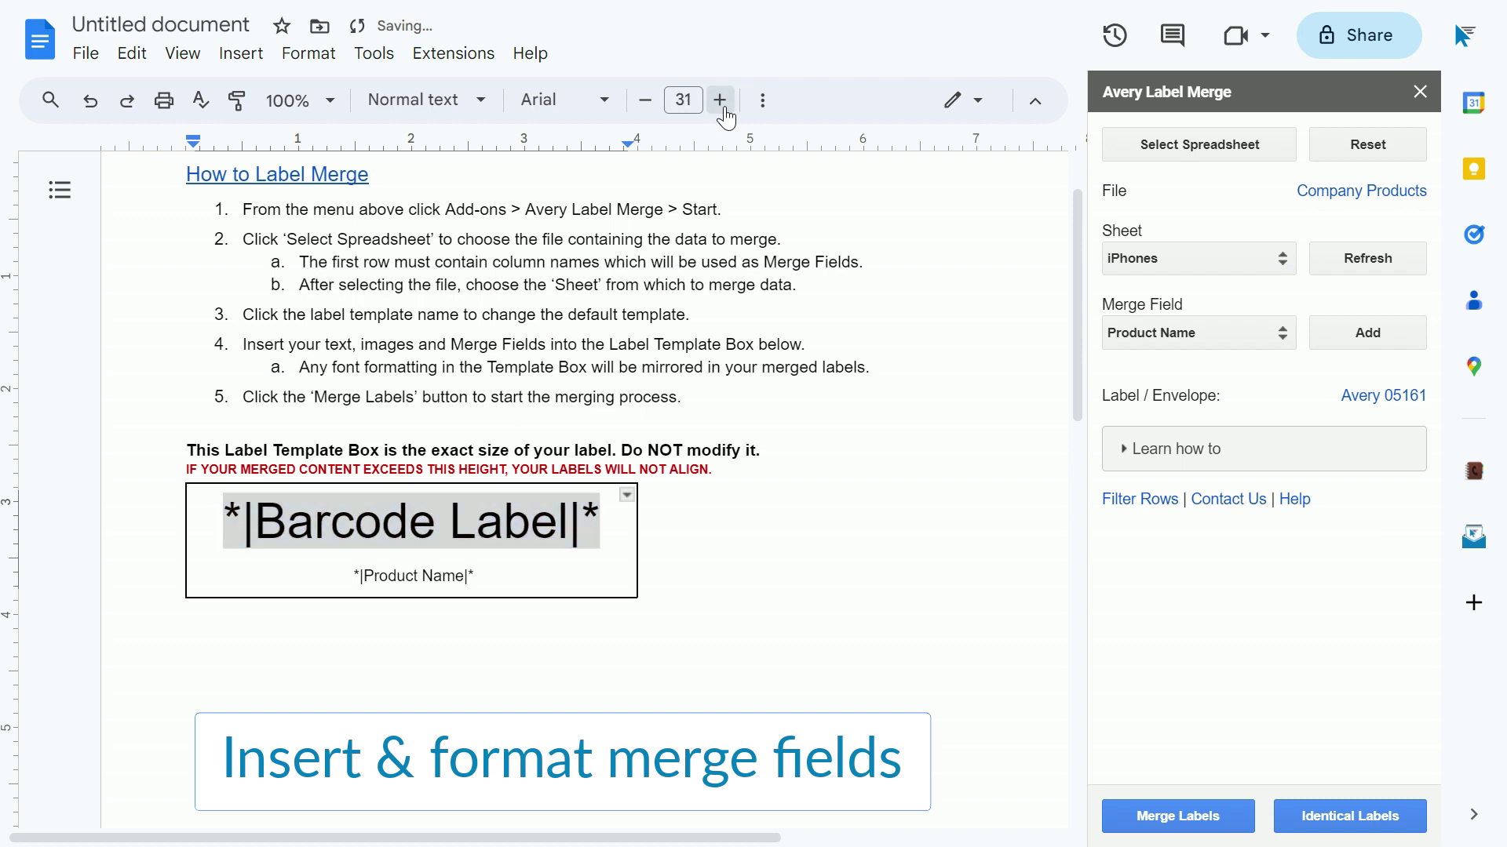
left_click(722, 108)
left_click(722, 108)
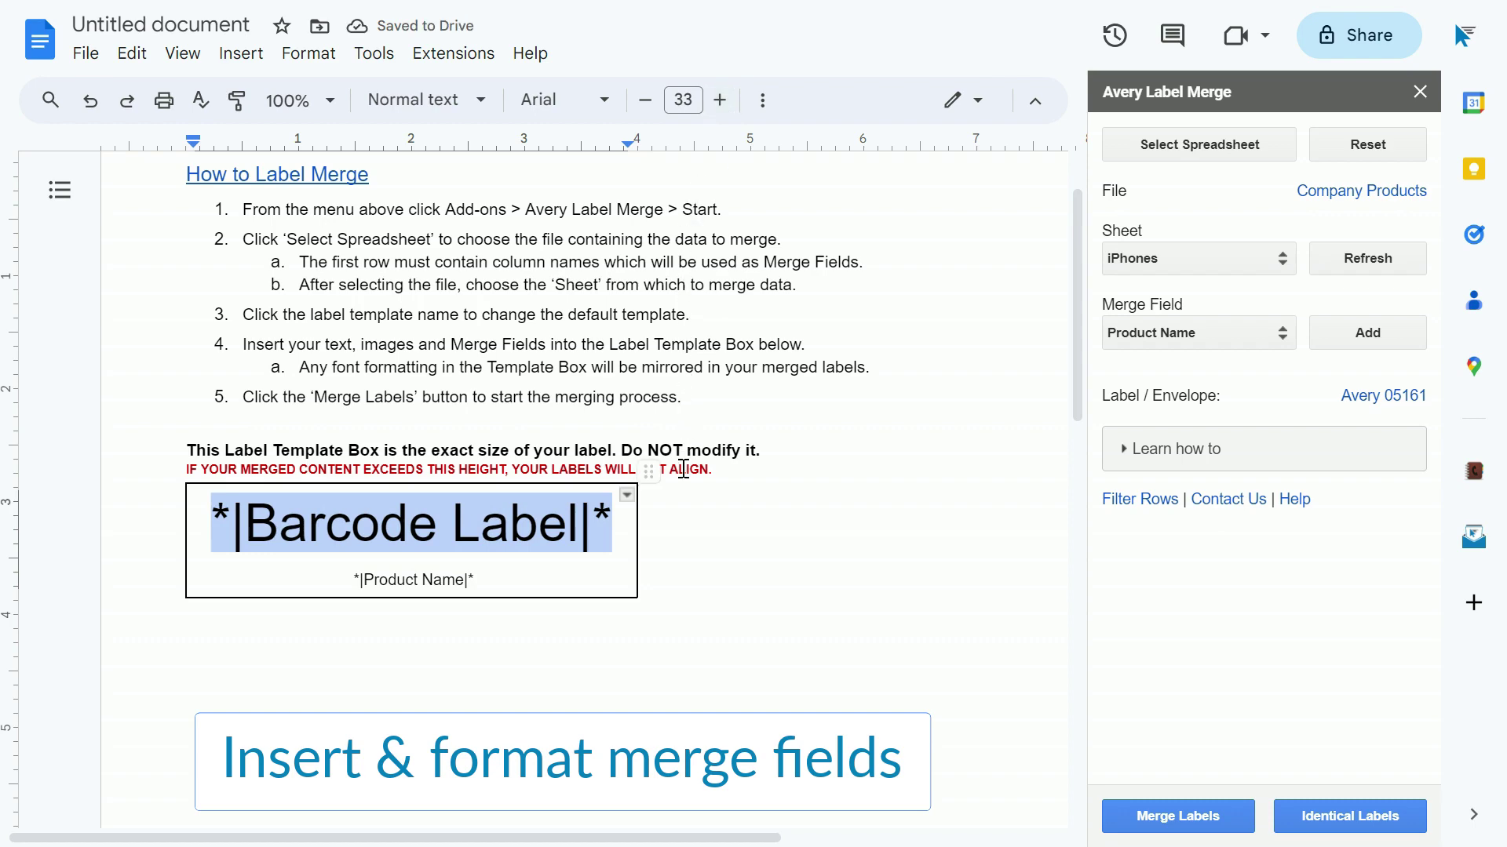
left_click(671, 531)
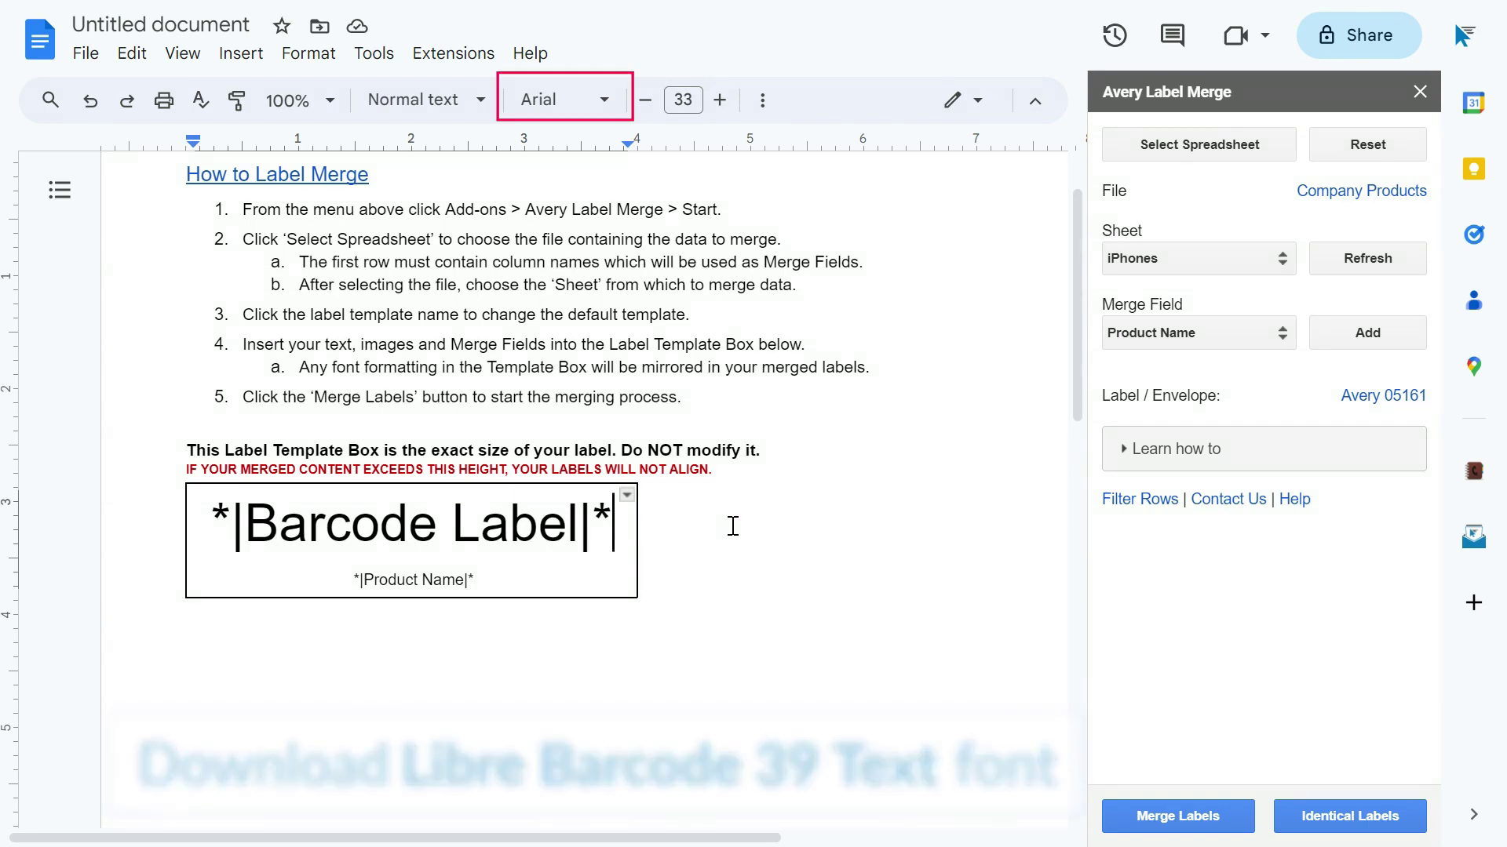
Step: Search the additional fonts for "libre barcode" and add Libre Barcode 39 Text to the document's font list
left_click(602, 105)
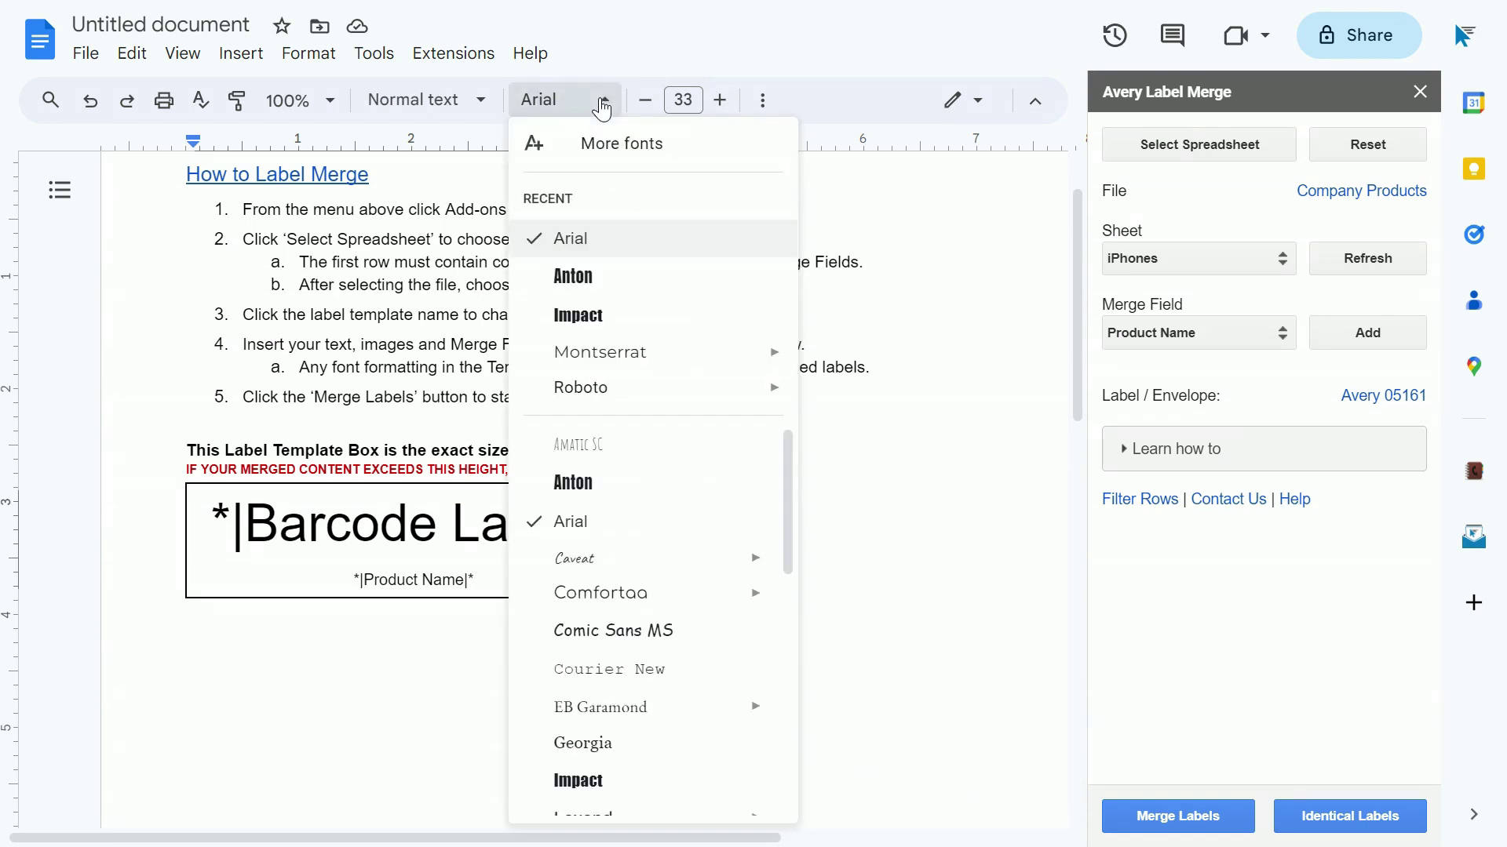
left_click(722, 142)
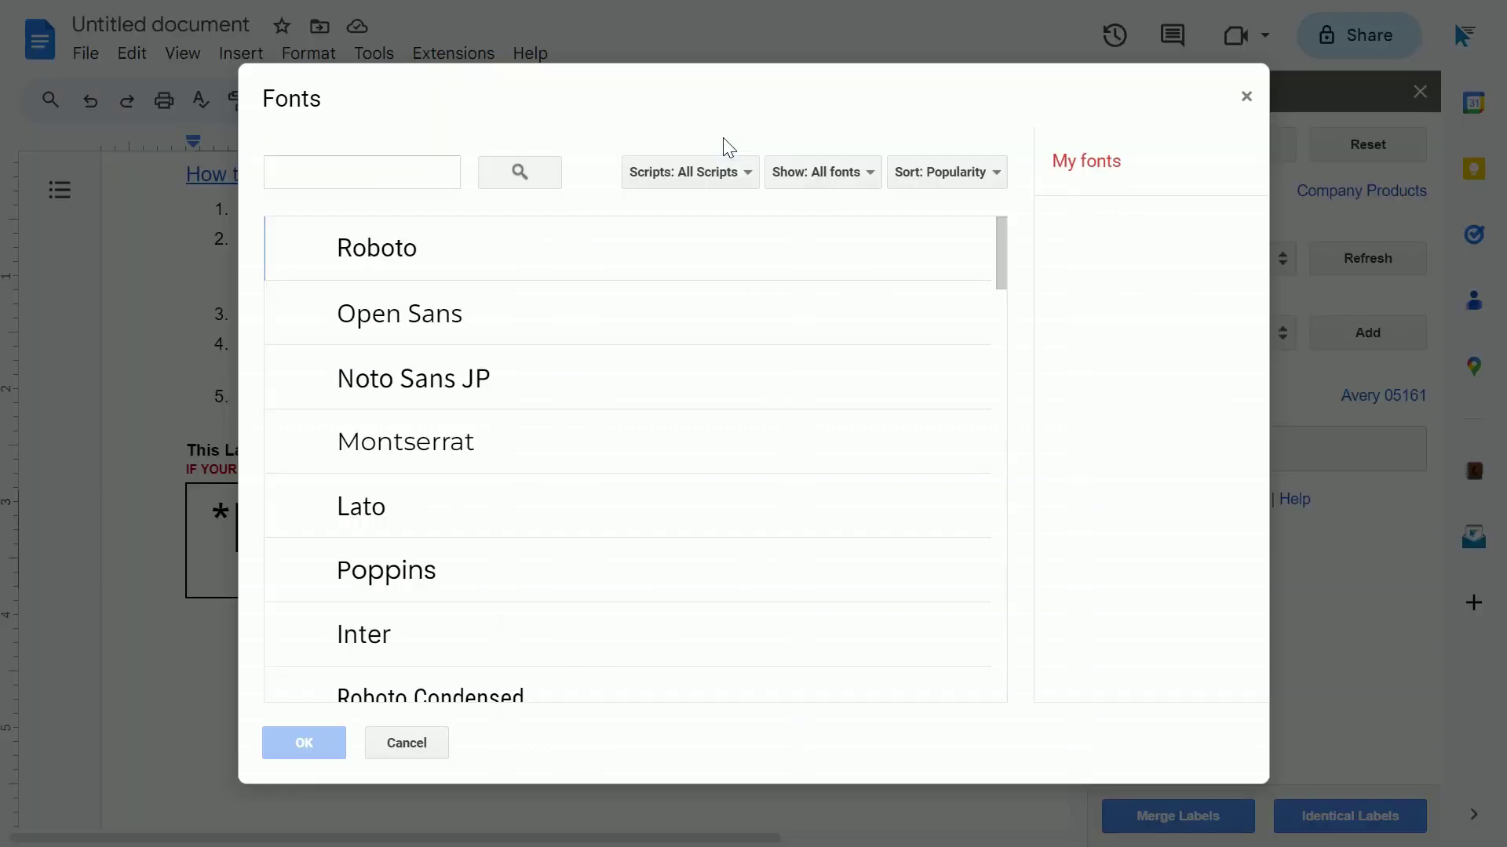
left_click(430, 170)
type("libre barcode")
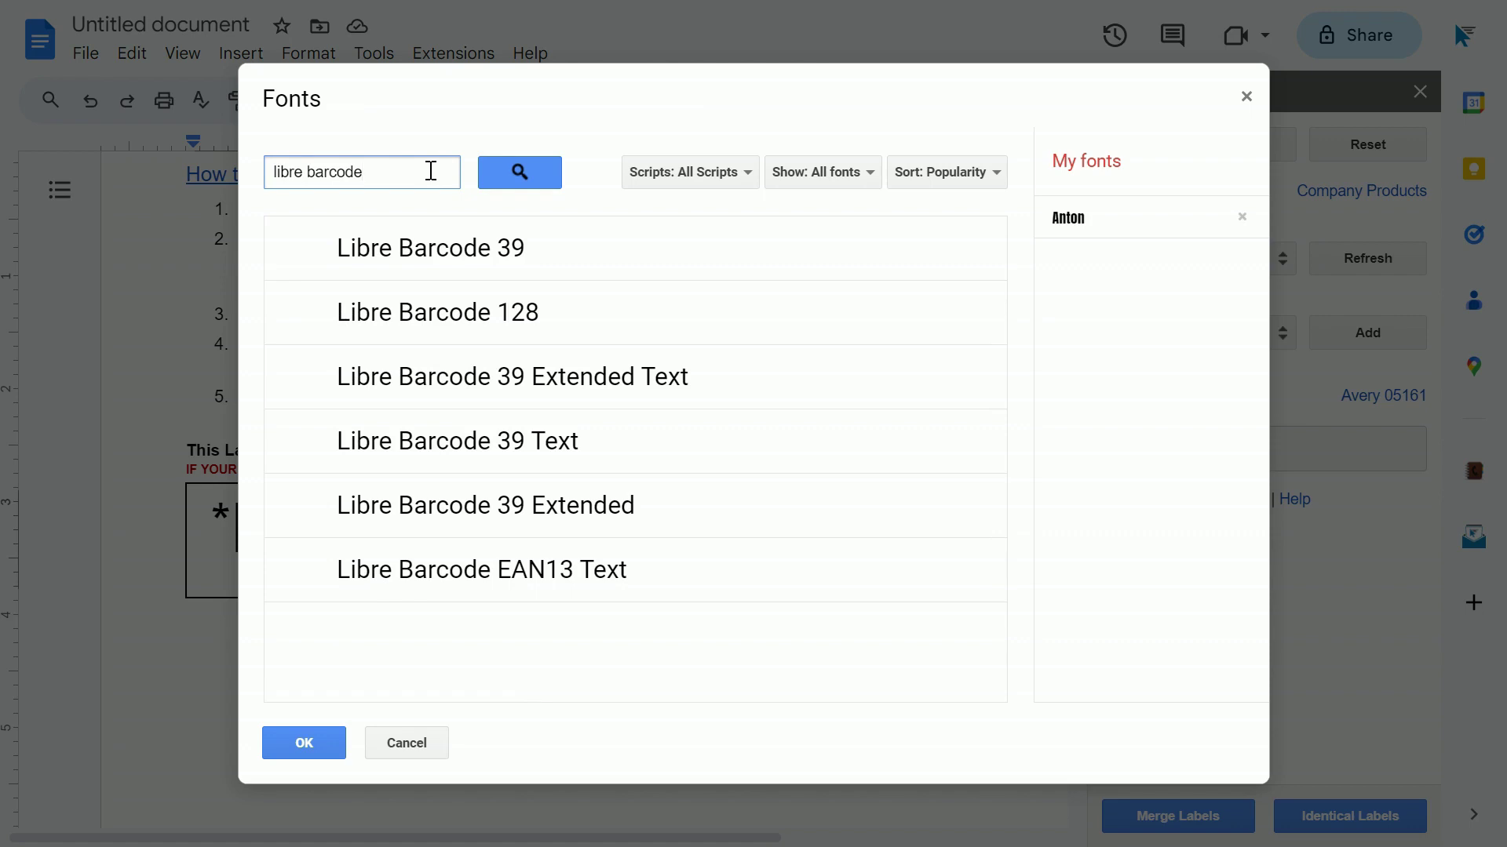
left_click(664, 451)
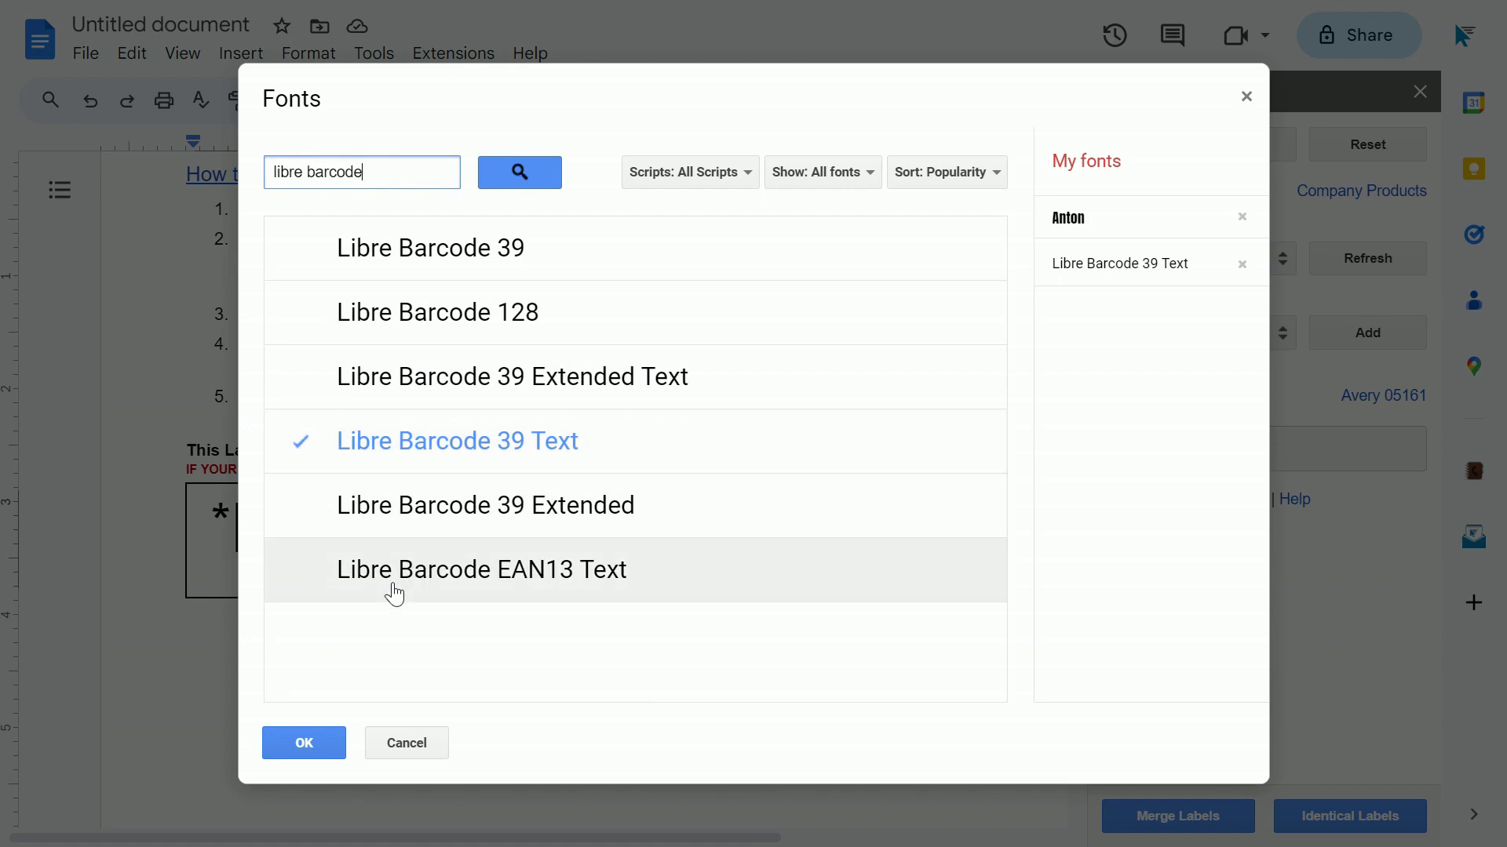
left_click(332, 747)
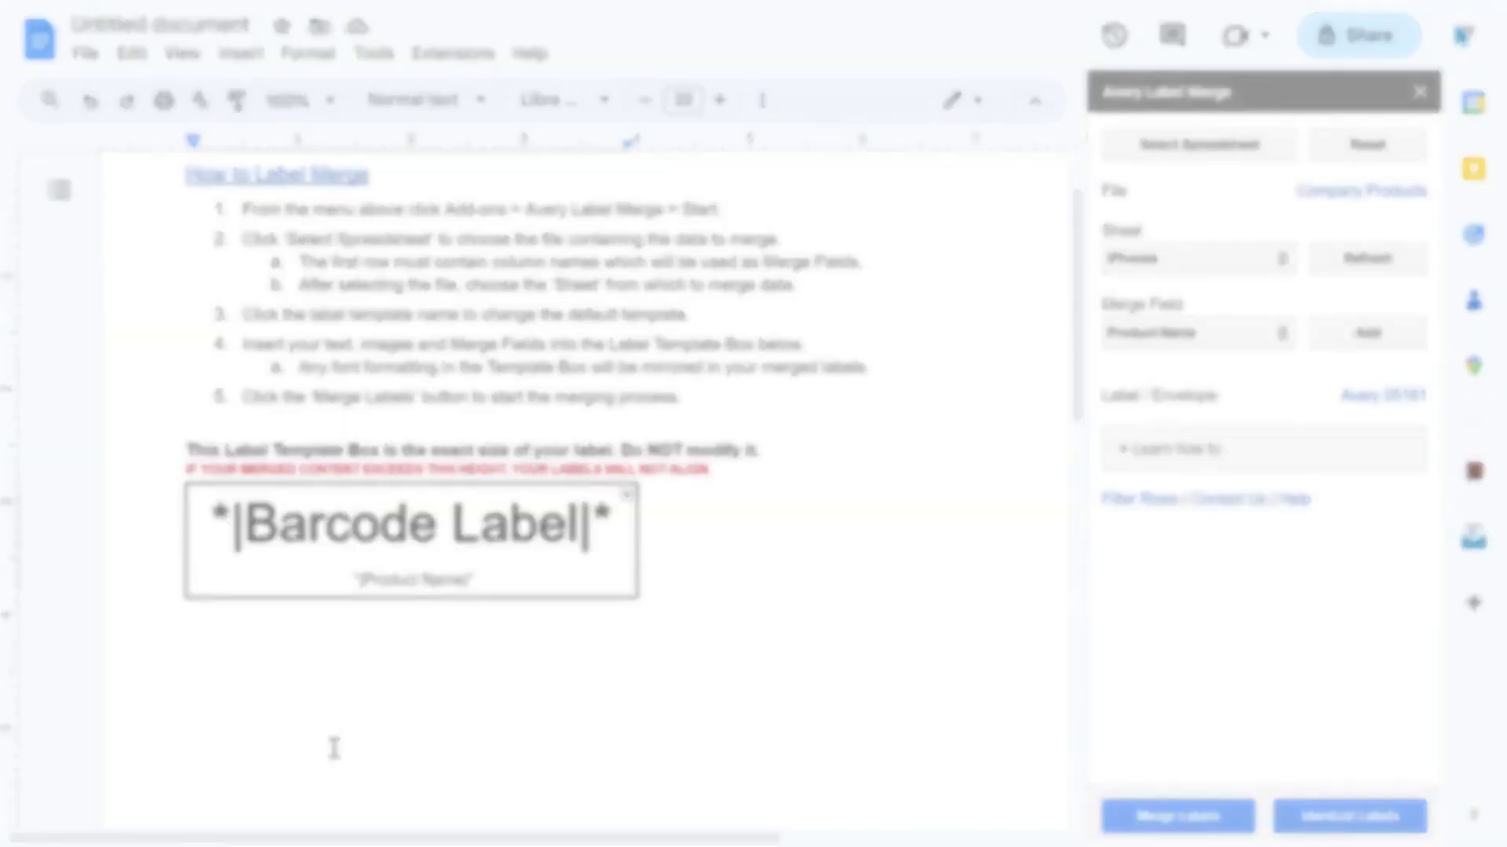
Step: Apply the Libre Barcode 39 Text font to the Barcode Label merge field in the label template box
left_click(687, 514)
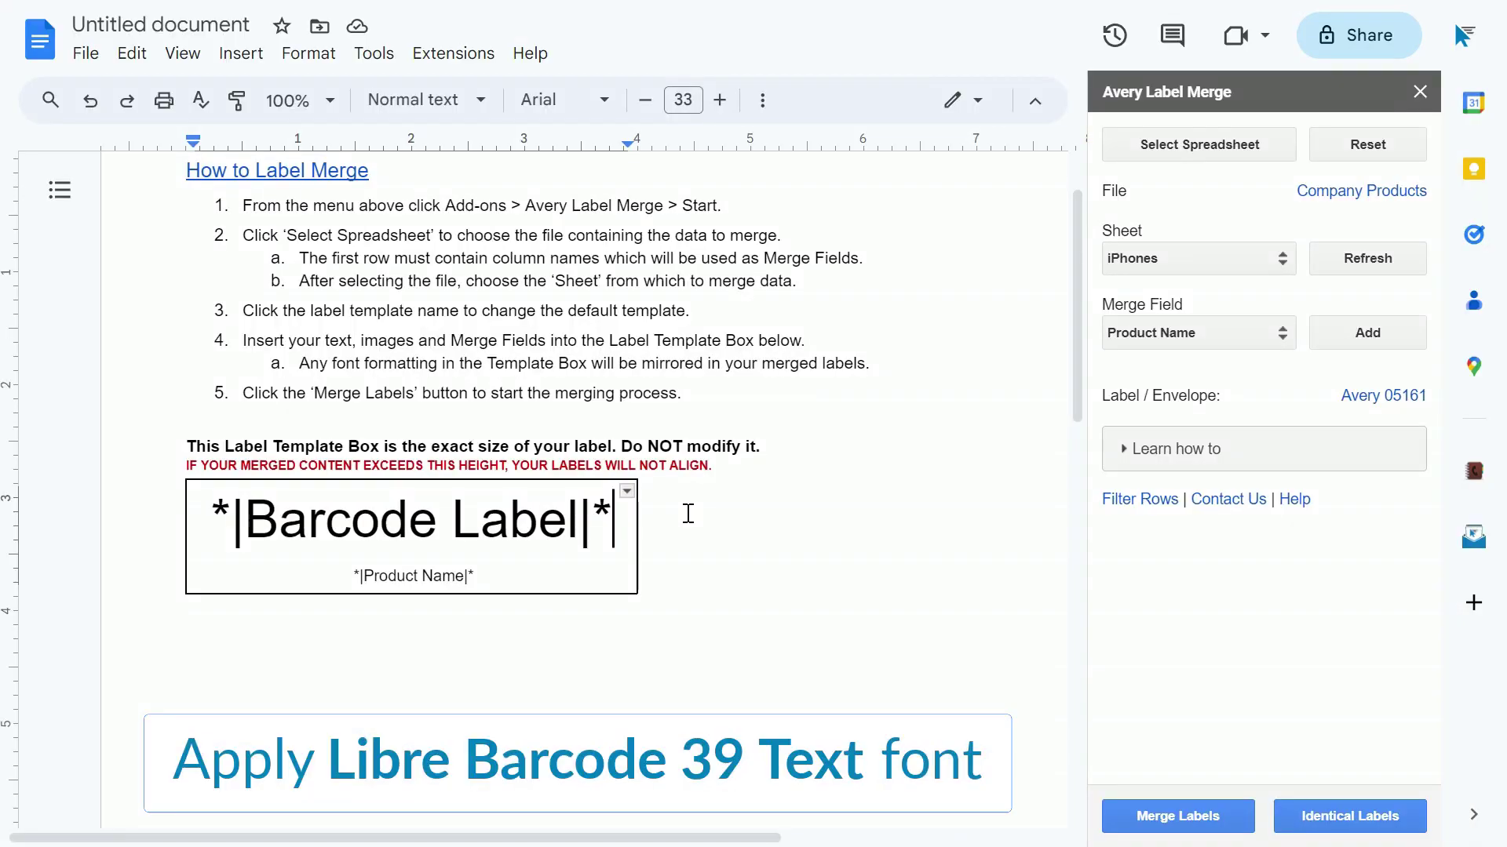
left_click_drag(620, 520, 222, 521)
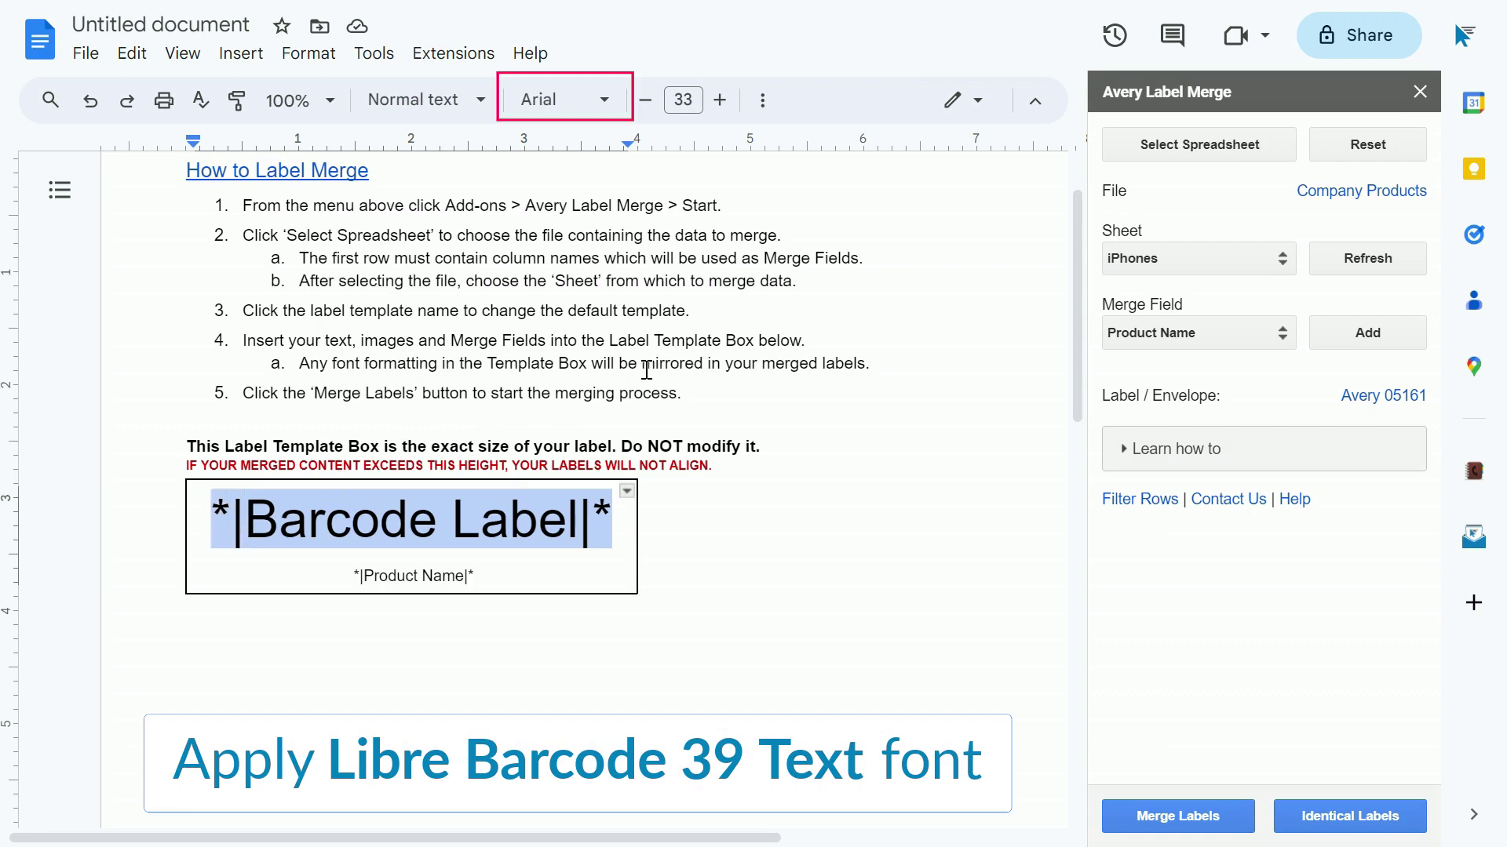
left_click(609, 101)
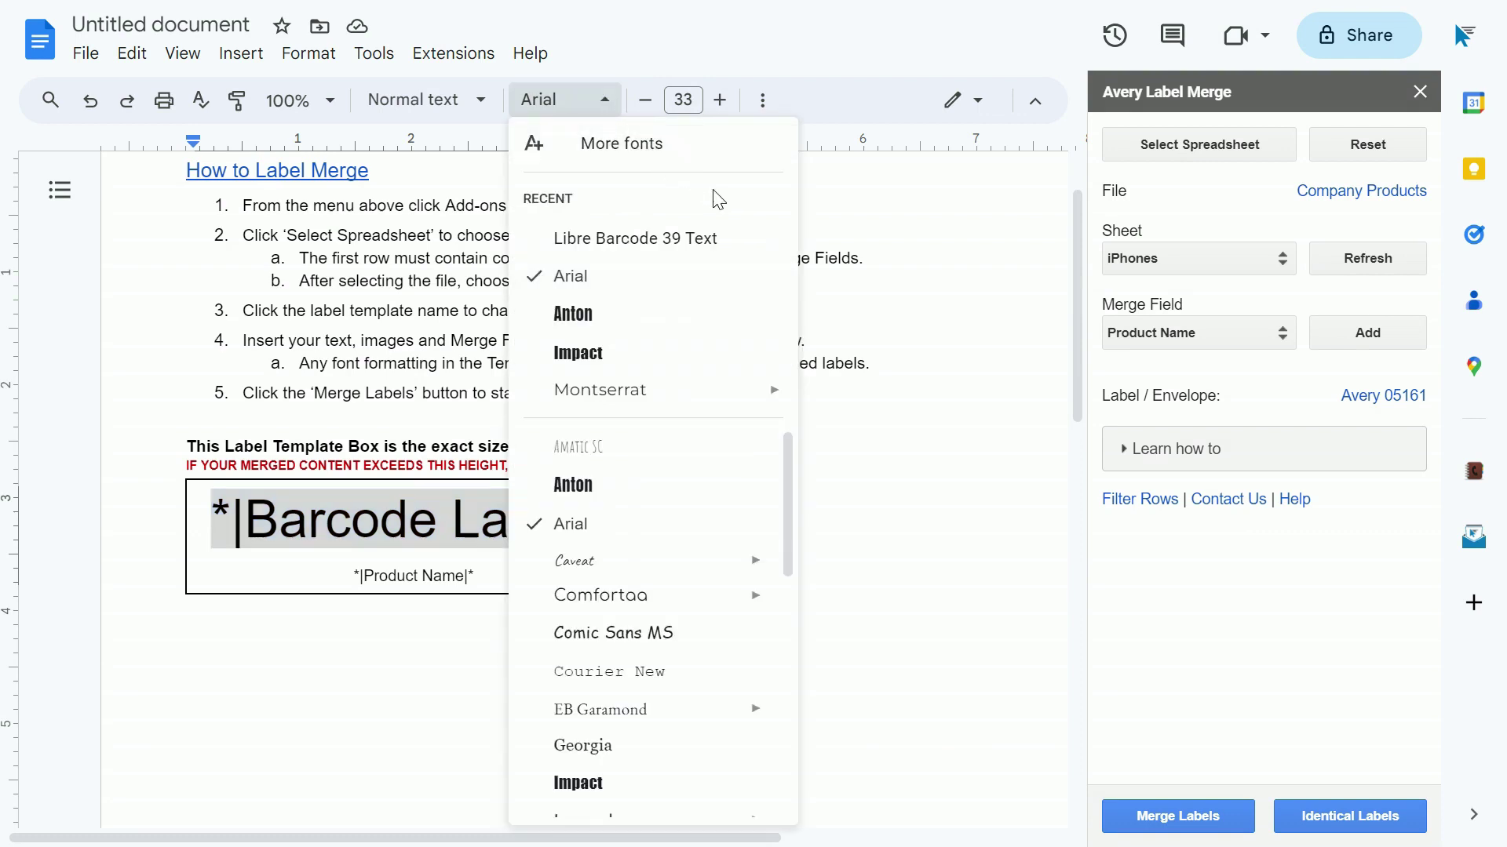
left_click(752, 245)
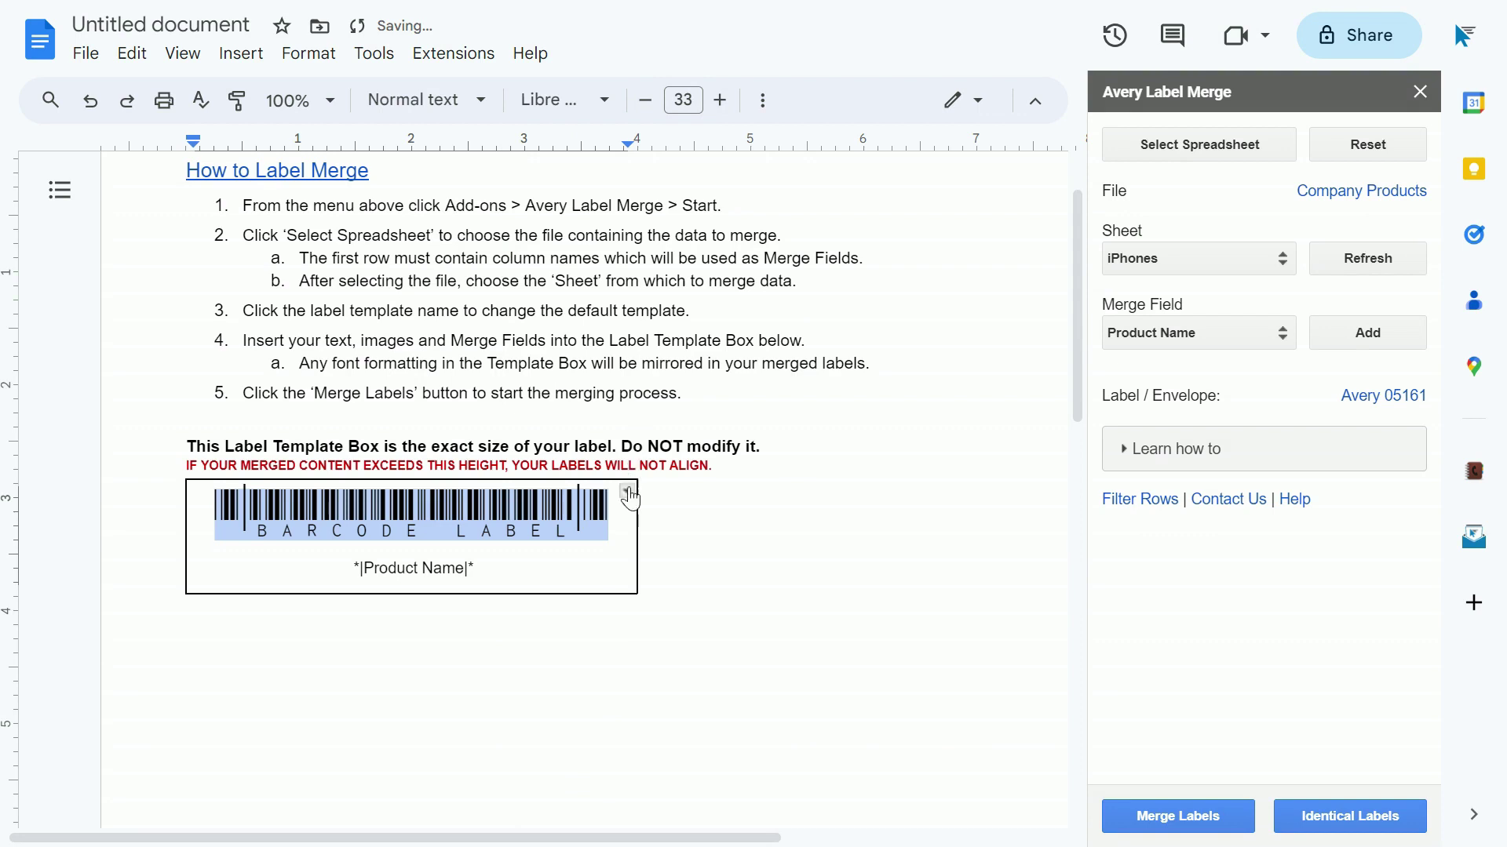
left_click(619, 517)
left_click_drag(618, 517, 224, 500)
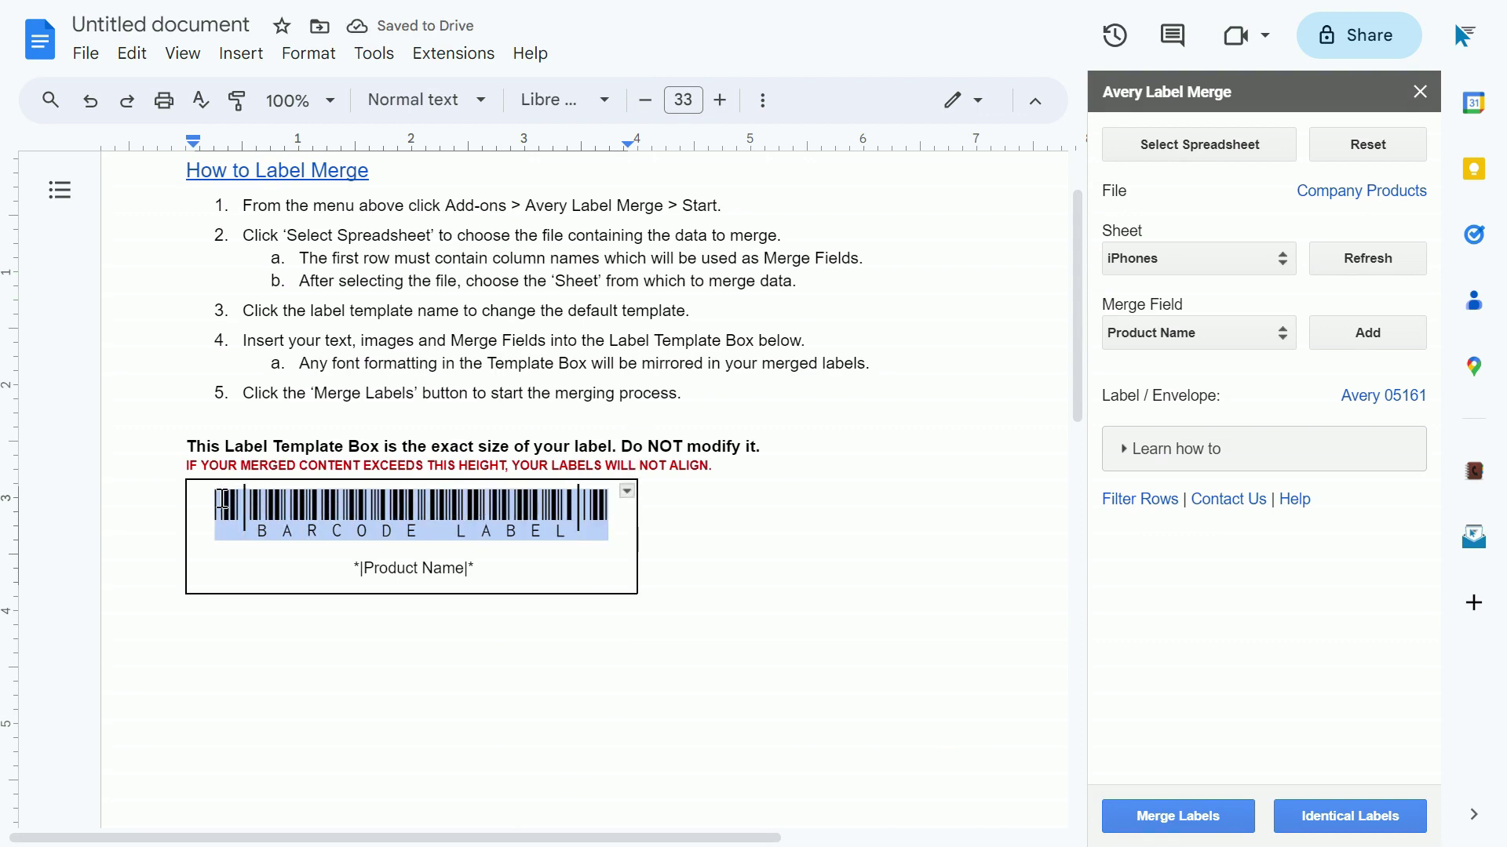
left_click(634, 525)
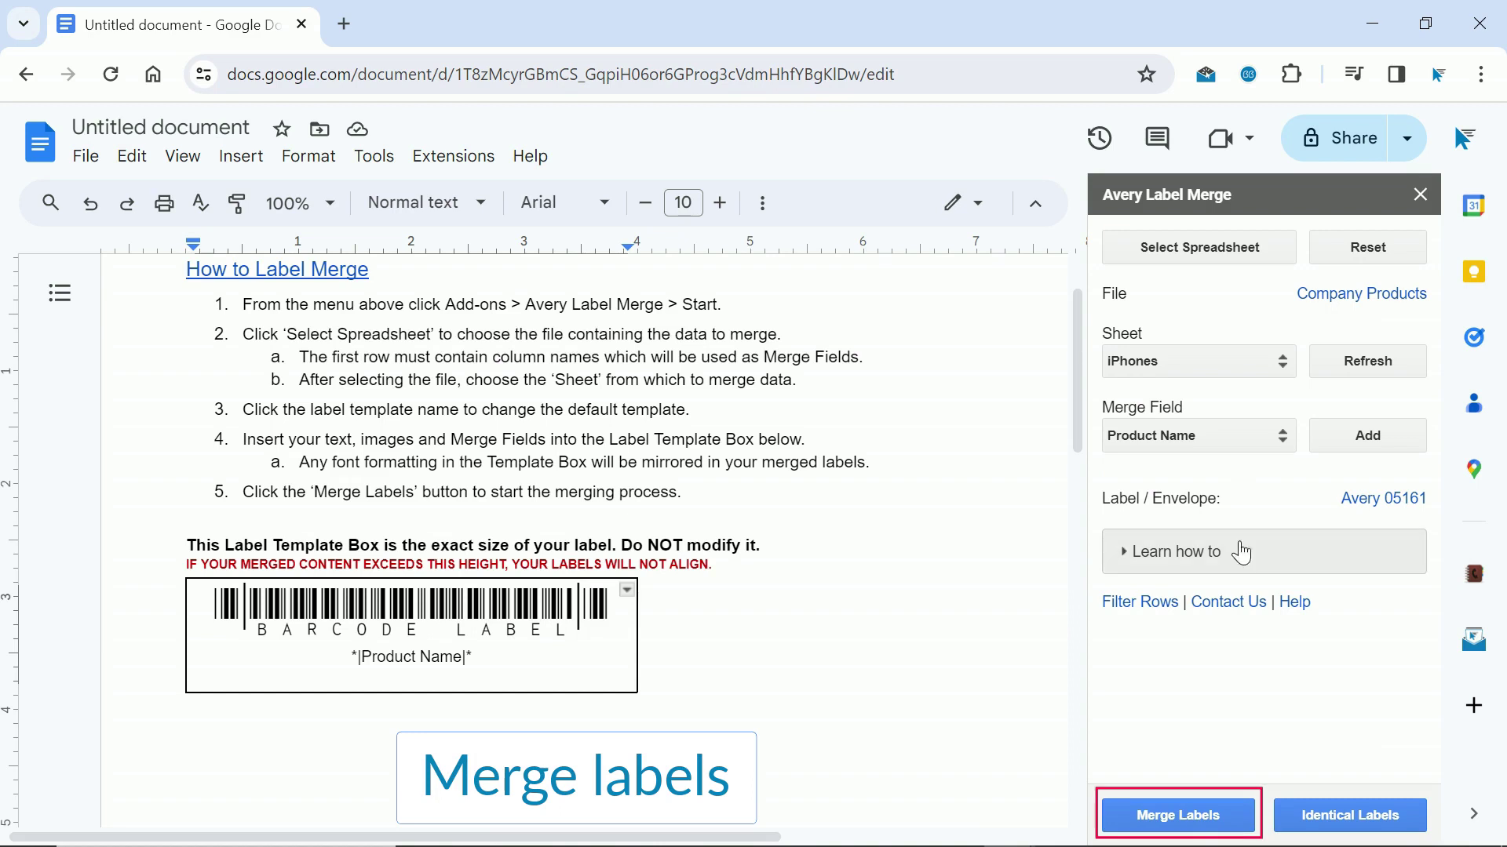
Step: Merge the spreadsheet data into the labels and open the merged Google Document to review the barcode labels
left_click(1246, 822)
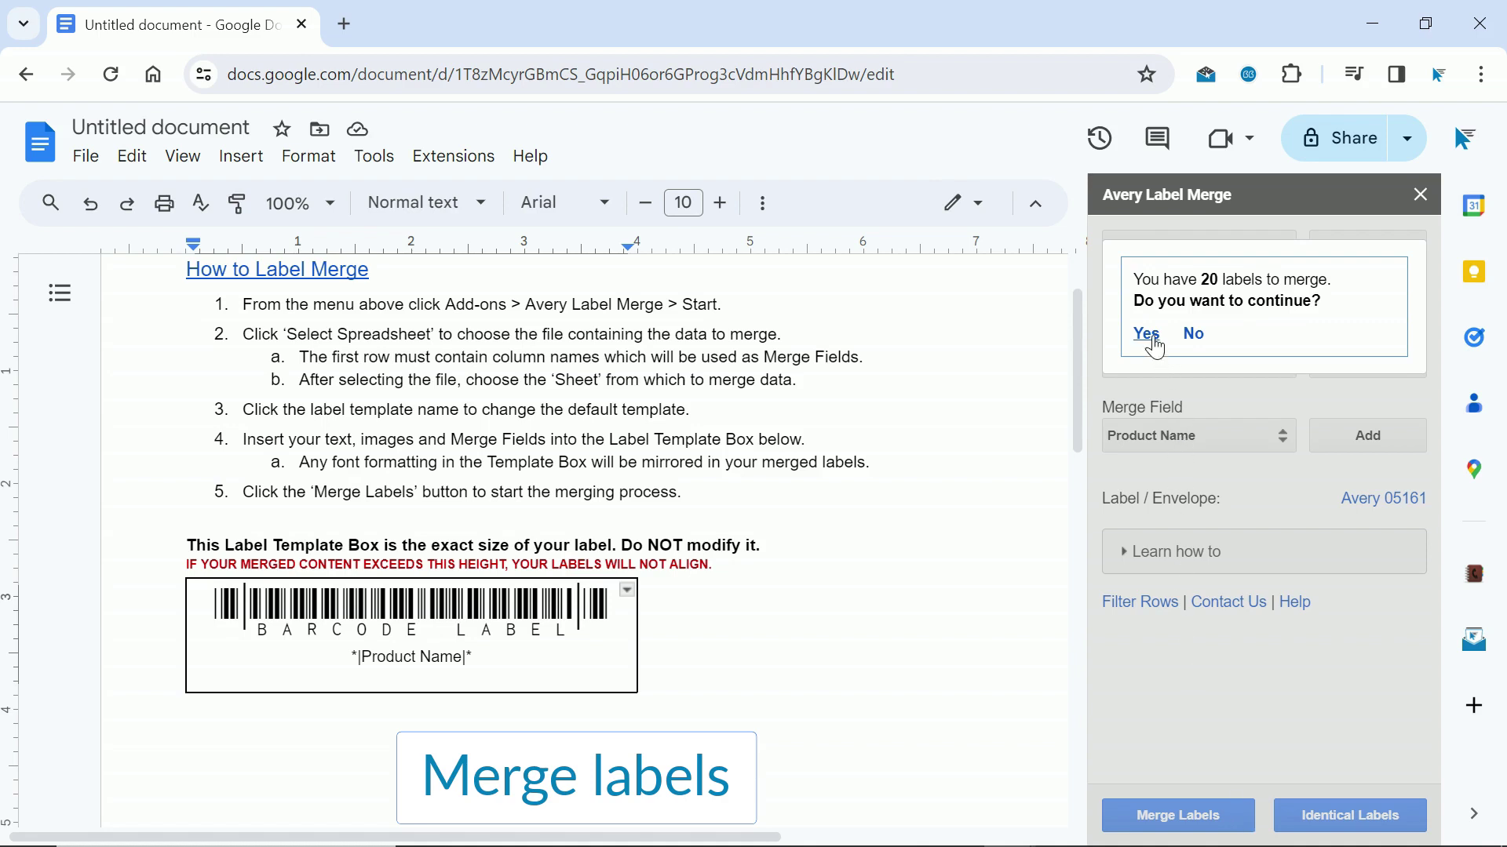
left_click(1147, 334)
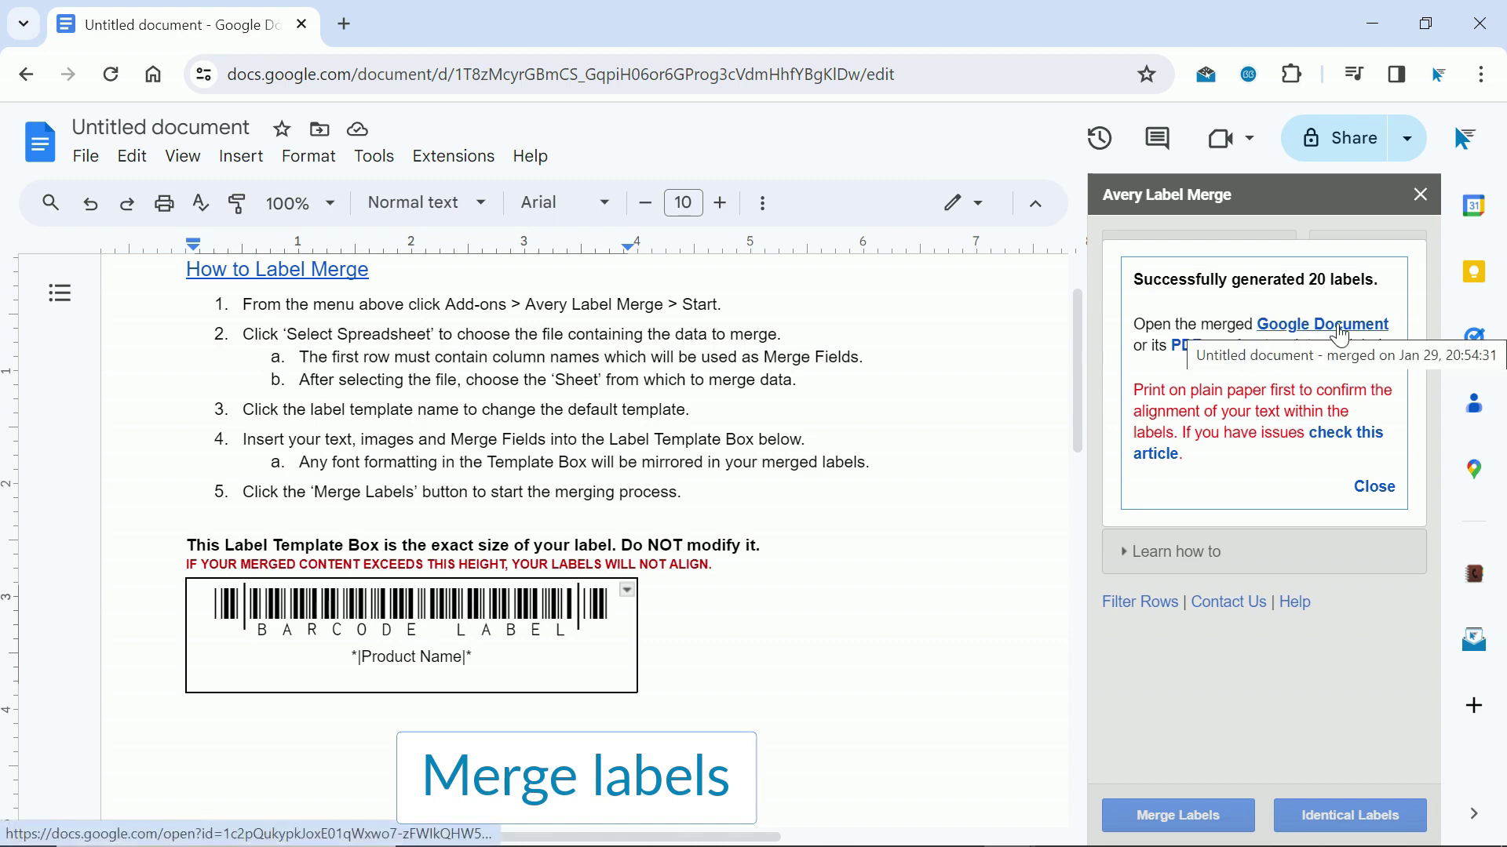
left_click(1341, 333)
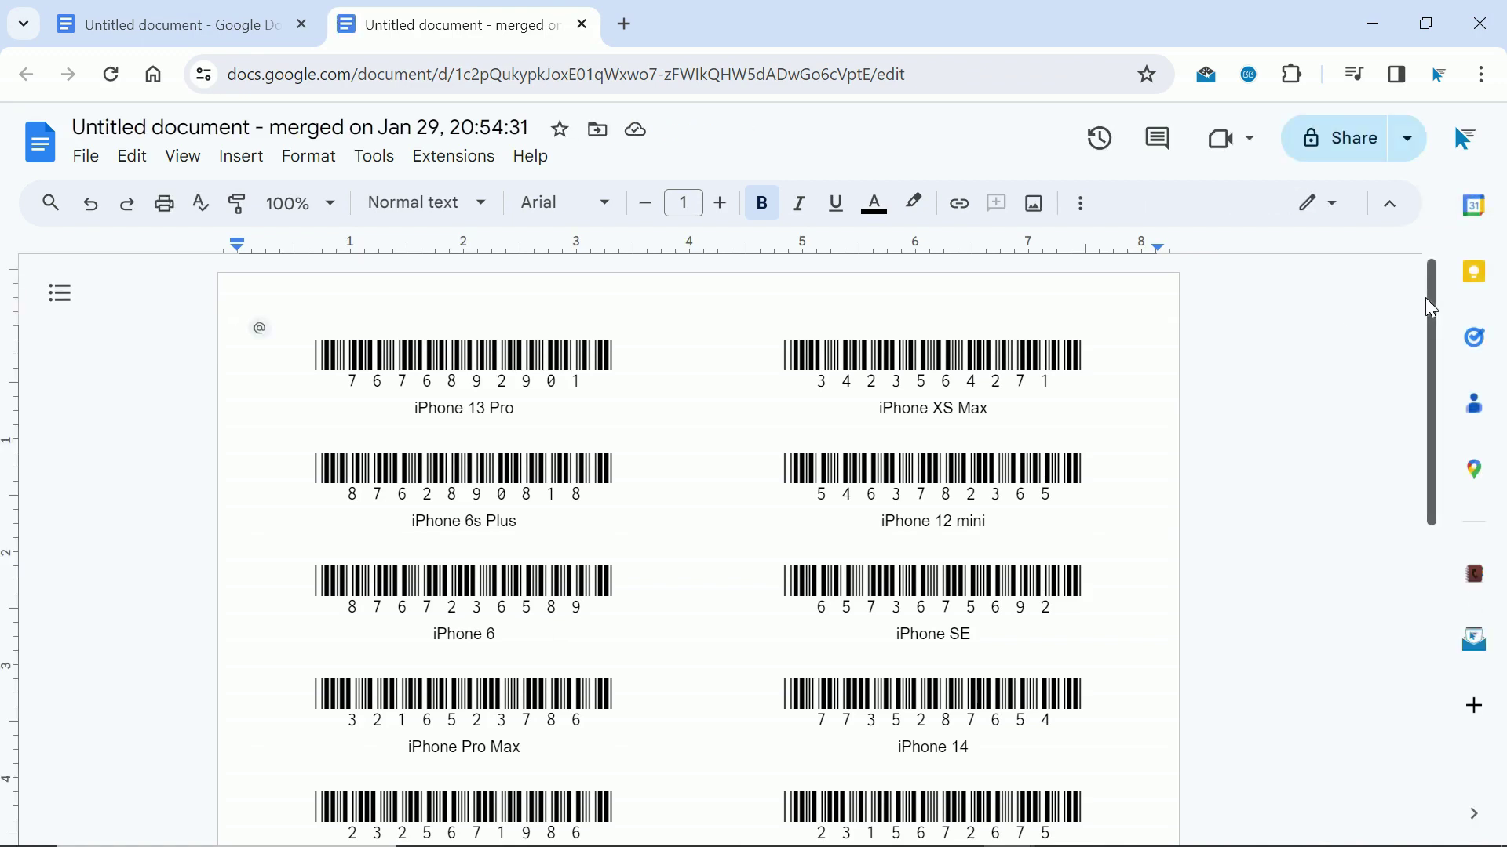
left_click_drag(1433, 309, 1436, 215)
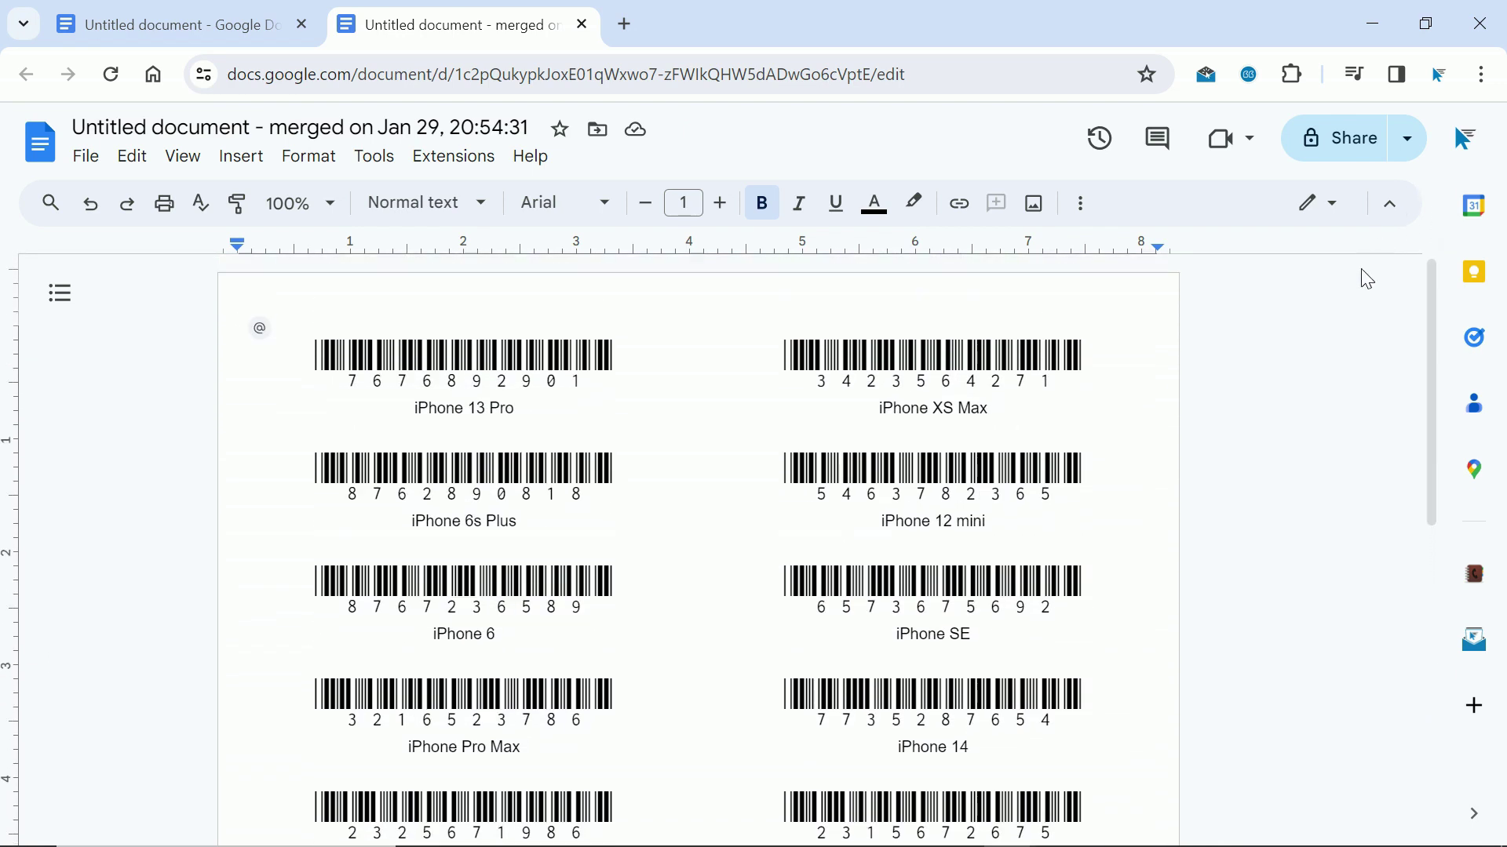